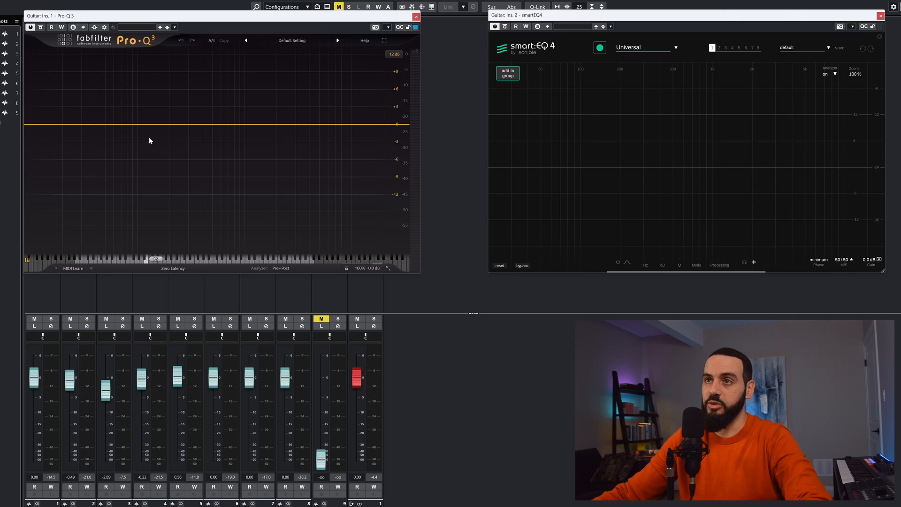
Step: Add six bands along the flat curve in Pro-Q 3 and raise the fourth one from the low end slightly above zero
left_click(70, 124)
left_click(154, 124)
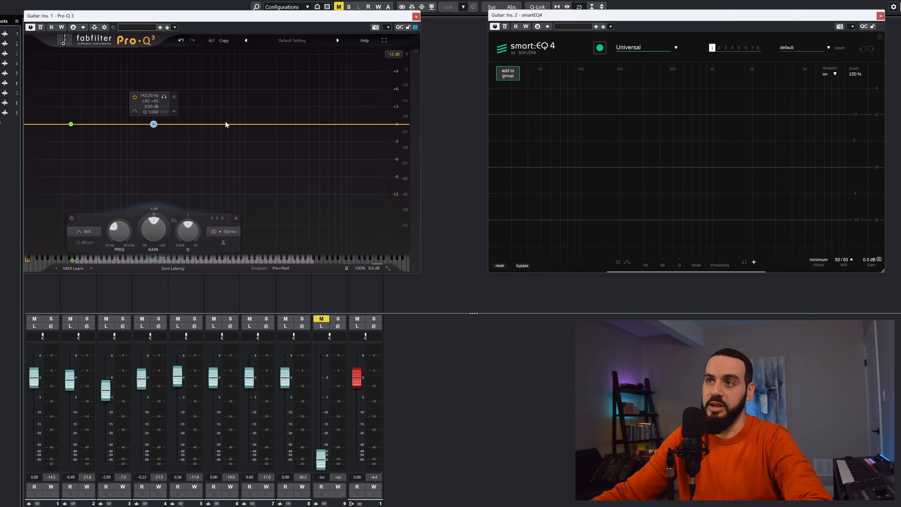
left_click(216, 124)
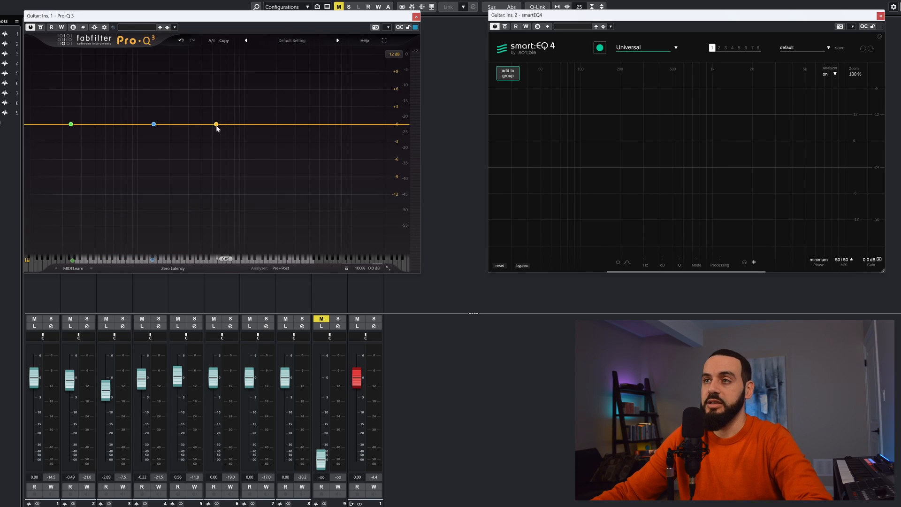
left_click(277, 125)
left_click(364, 124)
left_click(321, 124)
left_click_drag(278, 124, 273, 111)
Step: Create eight more bands across the Pro-Q 3 spectrum, five boosting and three cutting
double_click(138, 78)
double_click(215, 80)
double_click(252, 185)
double_click(340, 58)
double_click(78, 100)
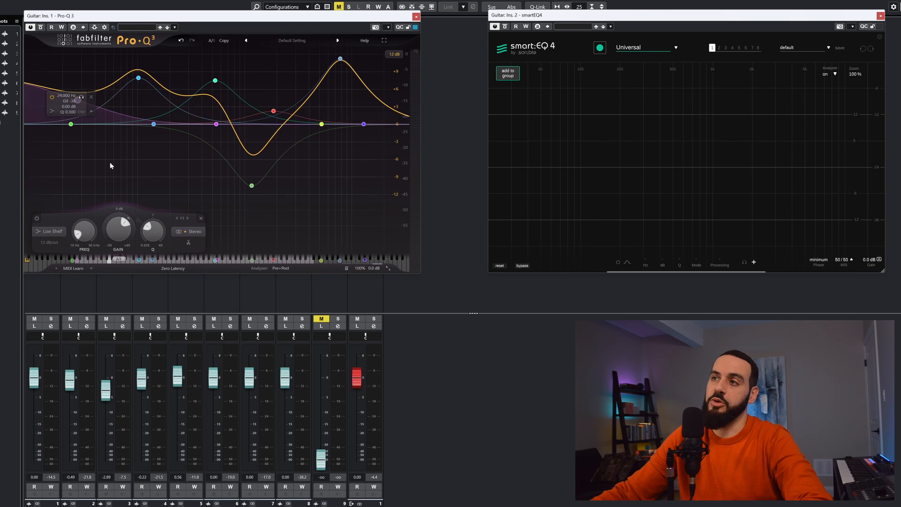
double_click(109, 162)
double_click(250, 79)
double_click(357, 150)
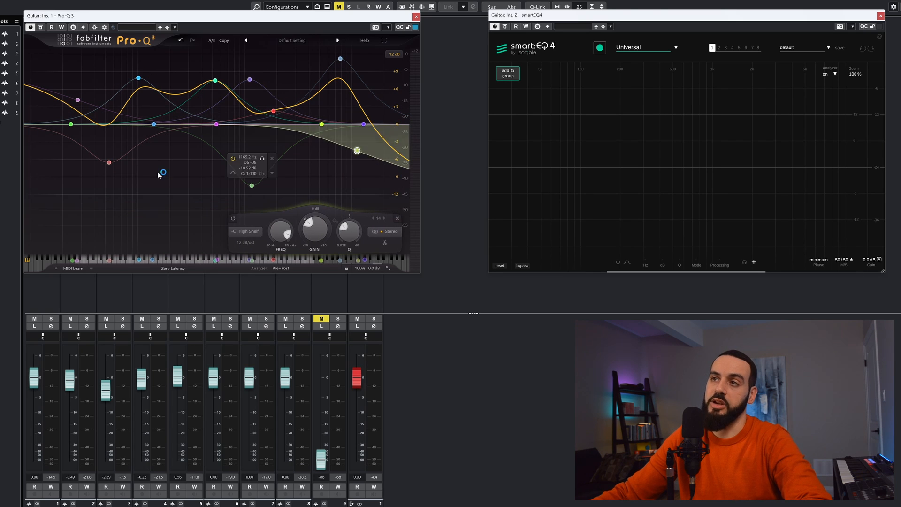
Step: Create twelve bands across the smart:EQ 4 spectrum, seven boosting and five cutting
double_click(561, 109)
double_click(589, 193)
double_click(641, 119)
double_click(713, 202)
double_click(743, 113)
double_click(801, 182)
double_click(819, 112)
double_click(687, 105)
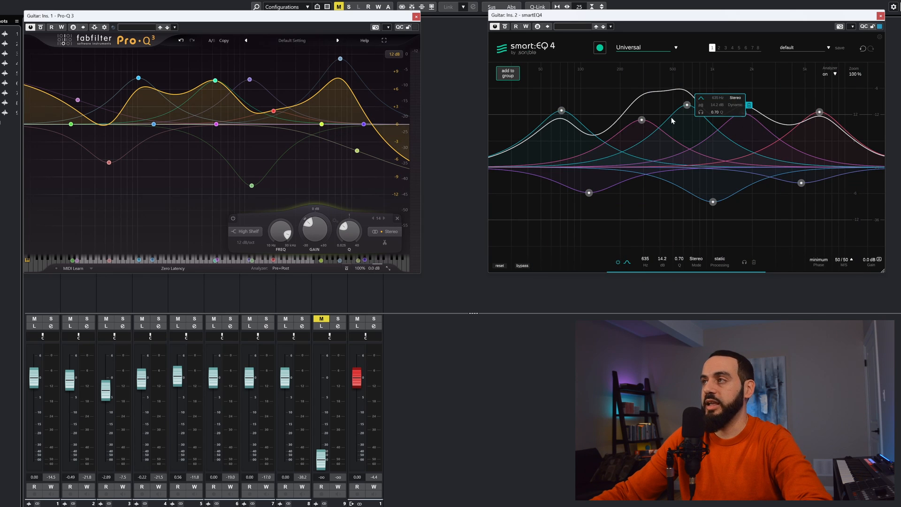
double_click(592, 98)
double_click(536, 202)
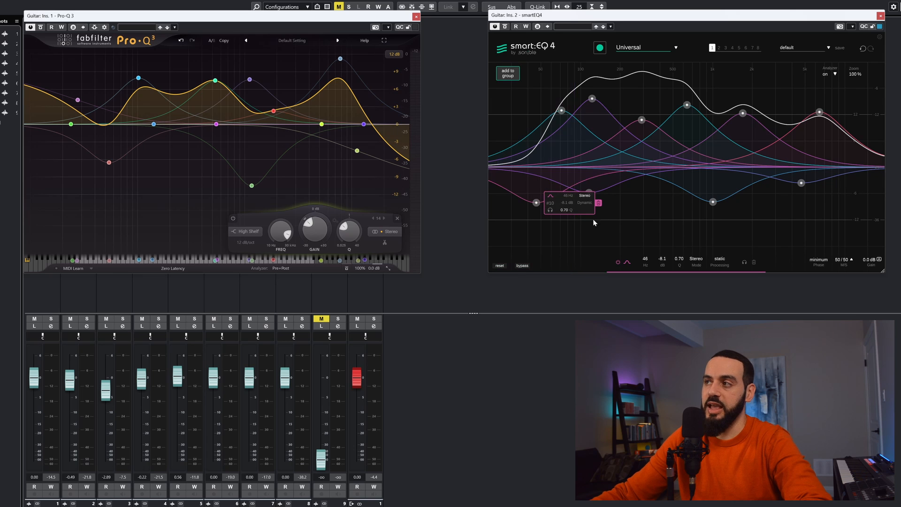
double_click(655, 205)
double_click(777, 89)
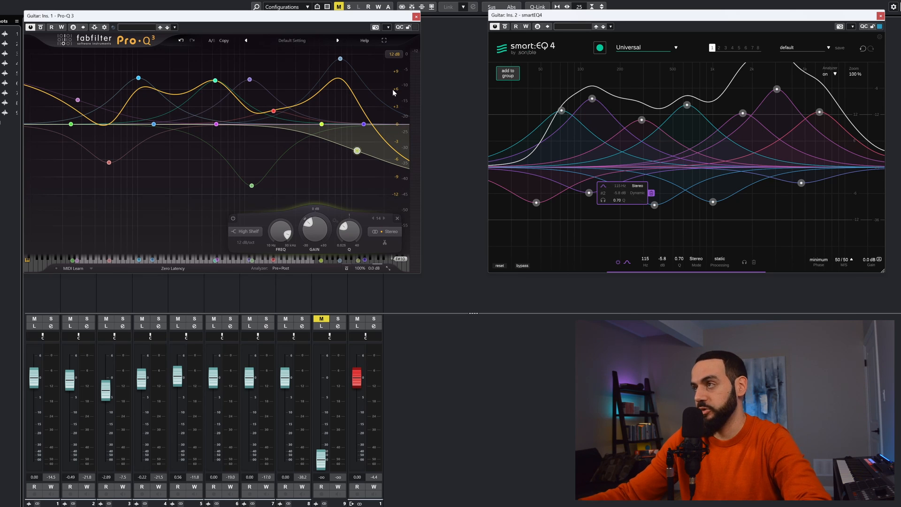
Step: Reset Pro-Q 3 to its default setting and add a low cut at about 10.6 Hz and a high cut at about 20.8 kHz
left_click(290, 41)
left_click(288, 124)
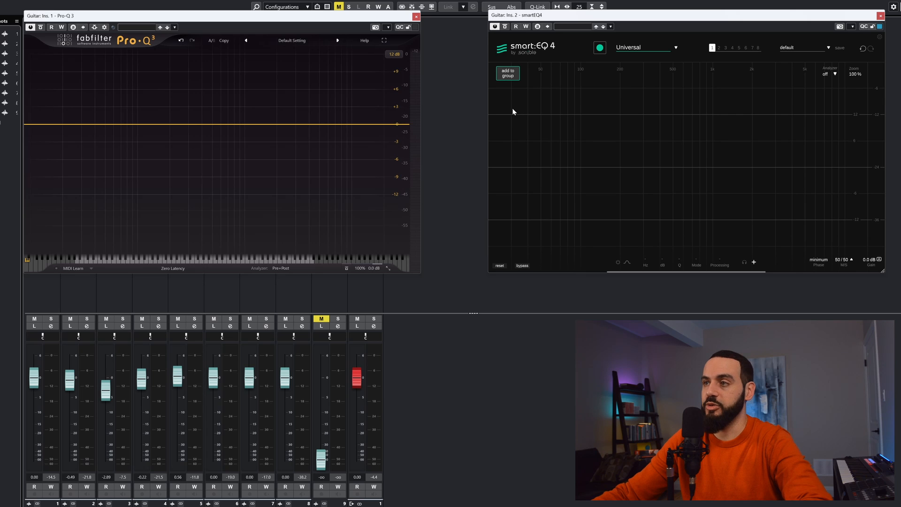
left_click(33, 124)
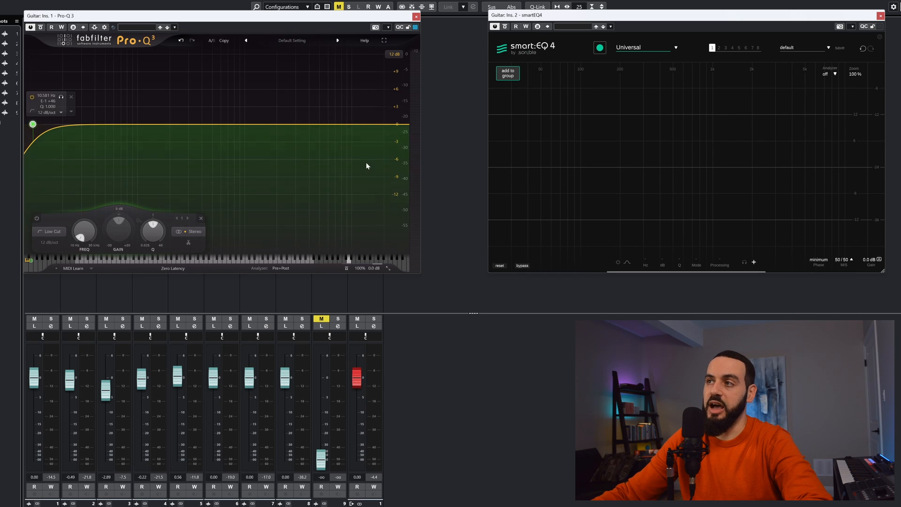
left_click(385, 124)
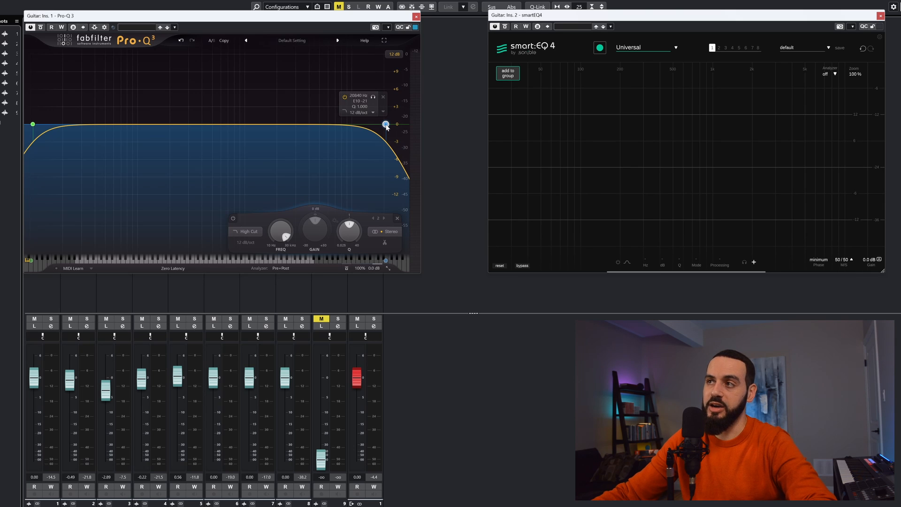
Step: Add bands at about 22 Hz and 14.2 kHz in smart:EQ 4 and change them to a low cut and a high cut
double_click(496, 146)
double_click(865, 154)
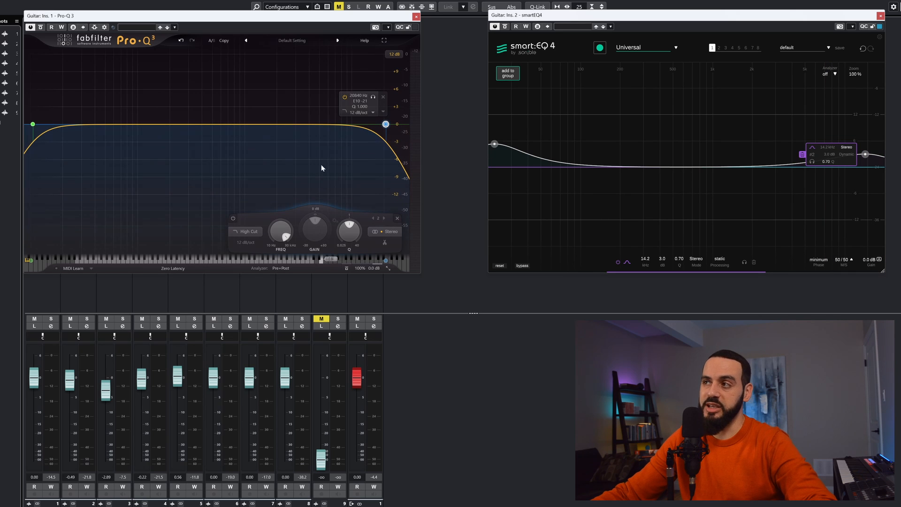
left_click(494, 144)
left_click(510, 137)
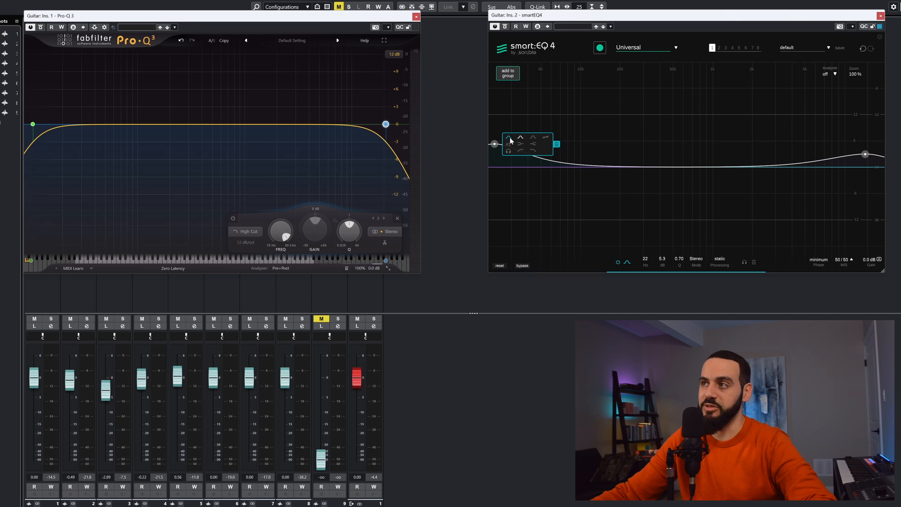
left_click(521, 150)
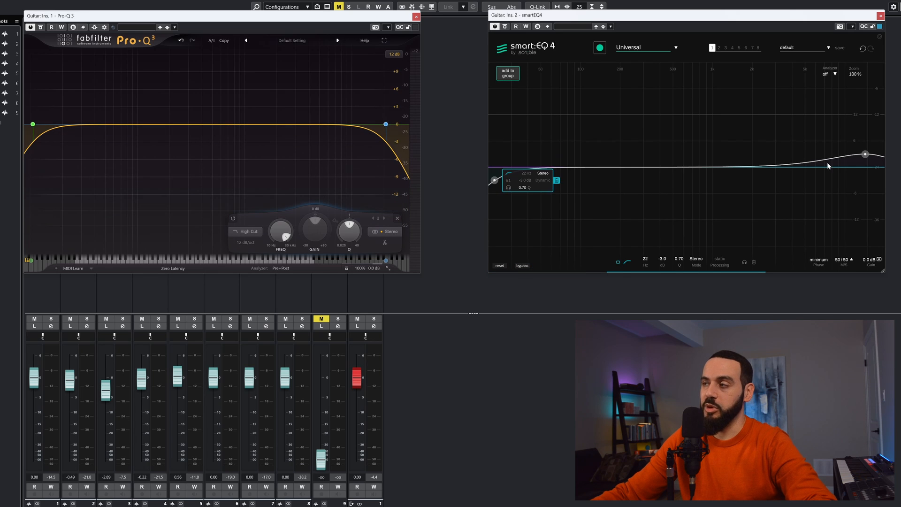
left_click(865, 155)
left_click(812, 148)
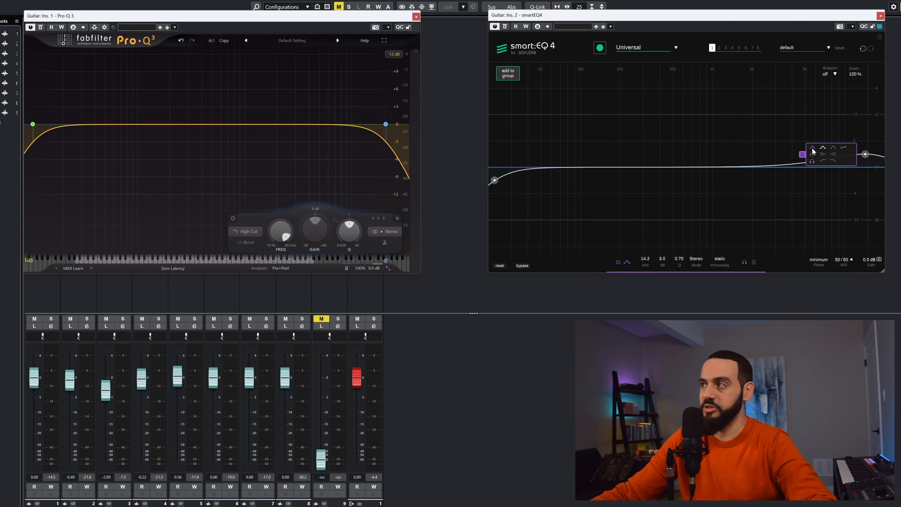
left_click(835, 161)
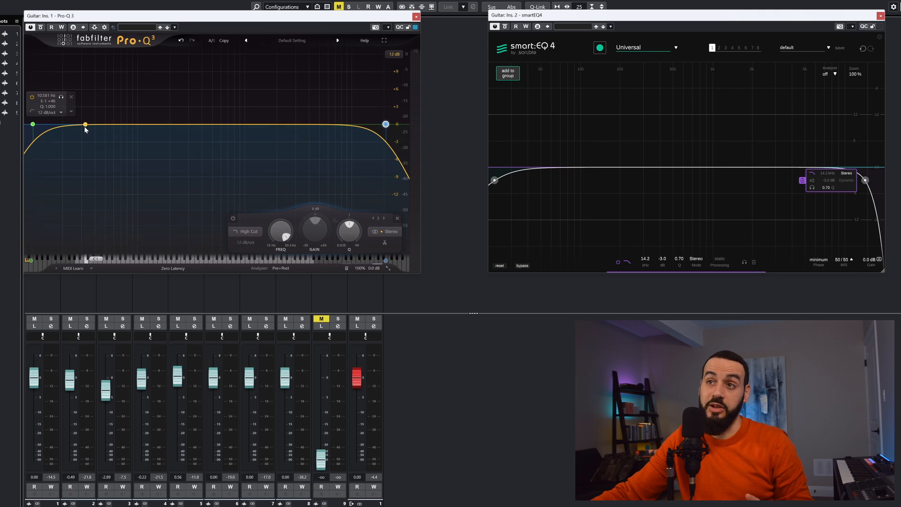
Step: Add to Pro-Q 3 a low shelf at about 26 Hz (+3.5 dB), a flat bell near 8.3 kHz and a high shelf near 12.5 kHz (+6.6 dB)
left_click_drag(75, 128, 76, 106)
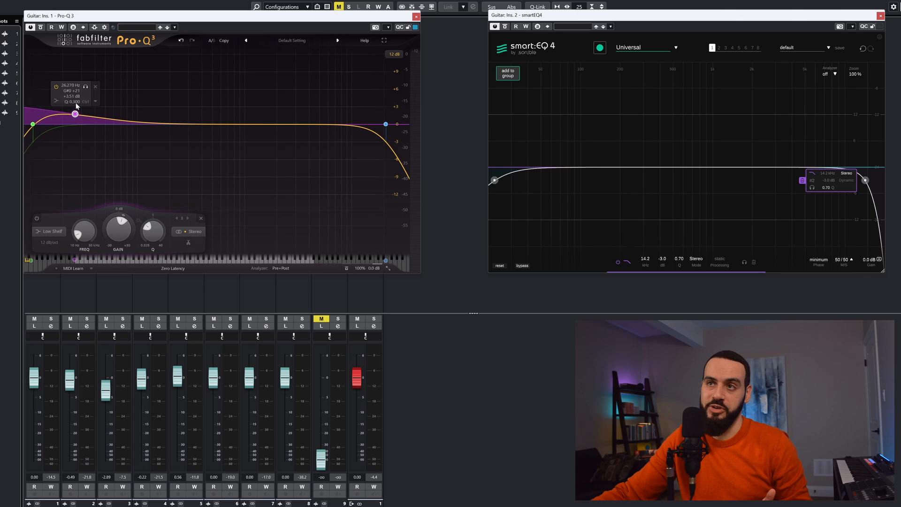
left_click(344, 125)
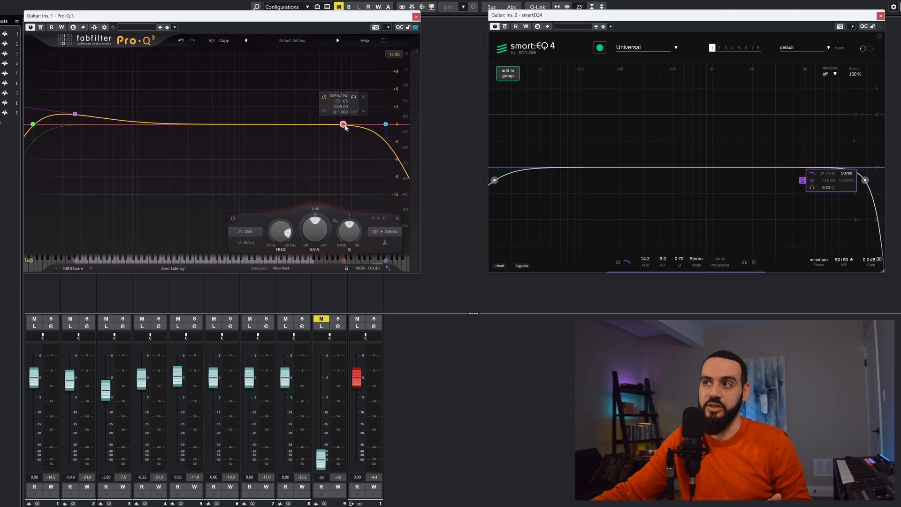
left_click_drag(366, 125, 364, 87)
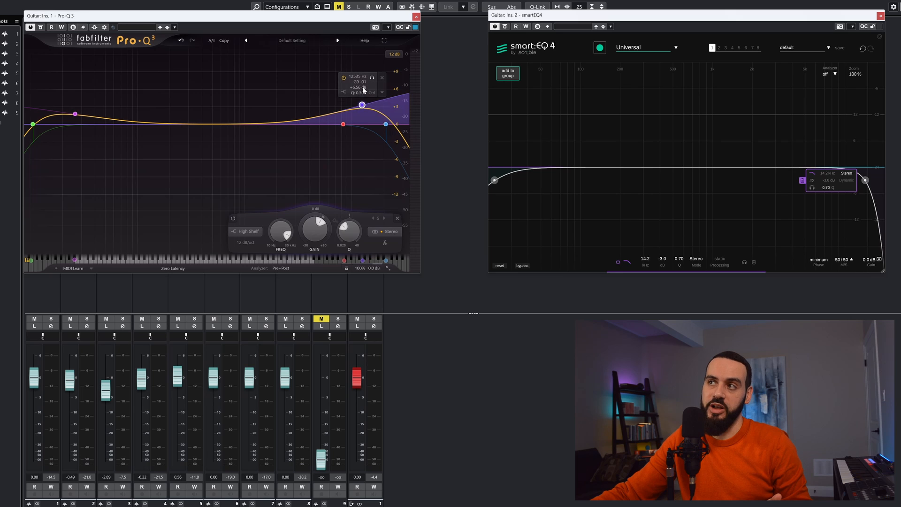
Step: Add two near-flat bell bands in smart:EQ 4 at about 45 Hz and 1.5 kHz
double_click(536, 167)
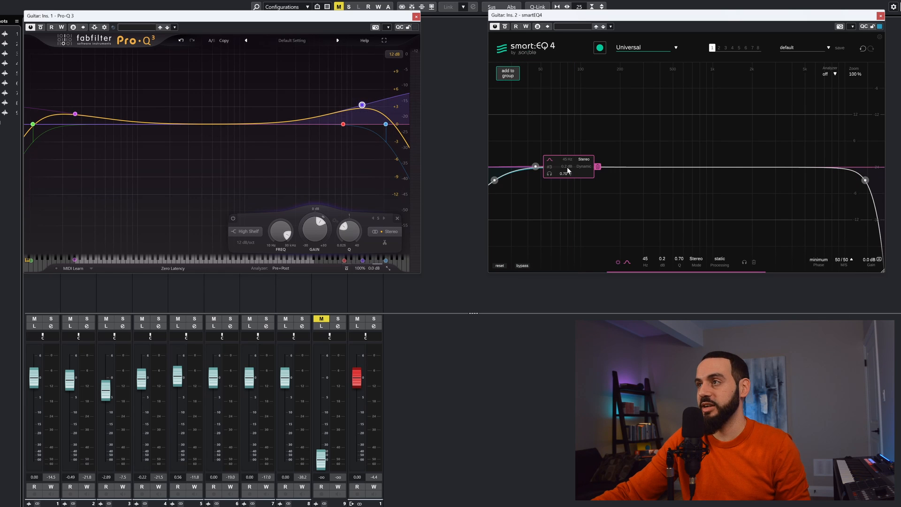
double_click(735, 167)
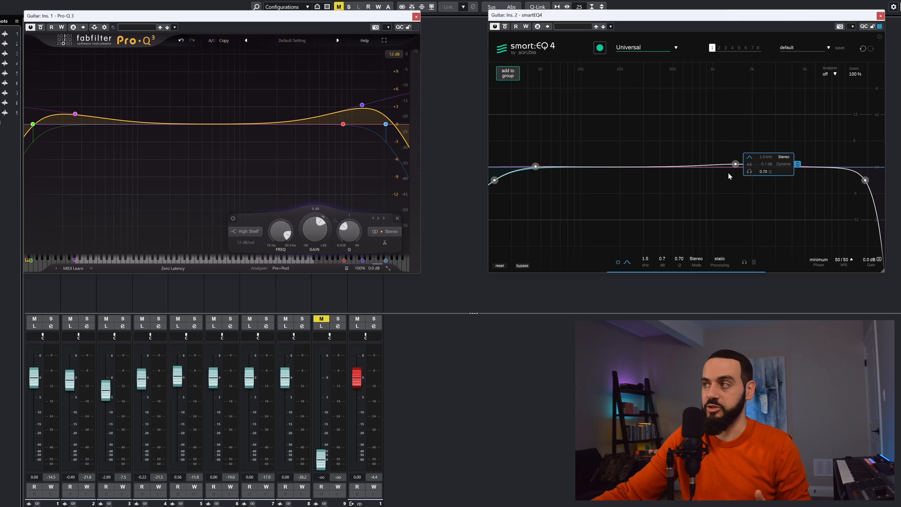
Step: Add a Pro-Q 3 band at about 252 Hz with the Tilt Shelf shape, then move it higher in frequency and gain
double_click(180, 124)
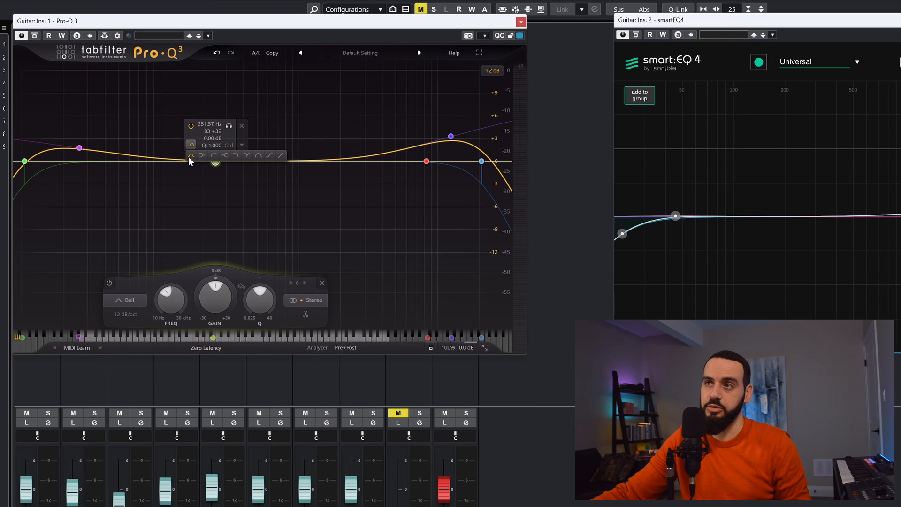
left_click(268, 155)
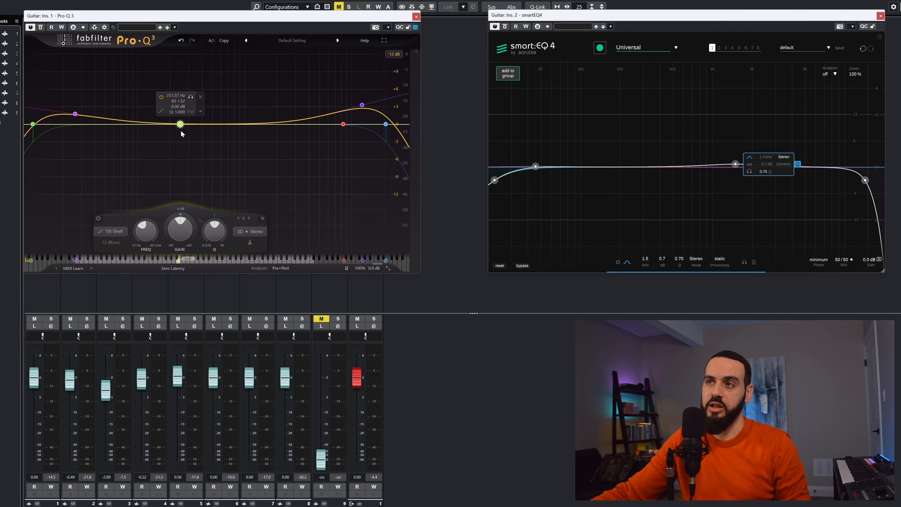
left_click(113, 231)
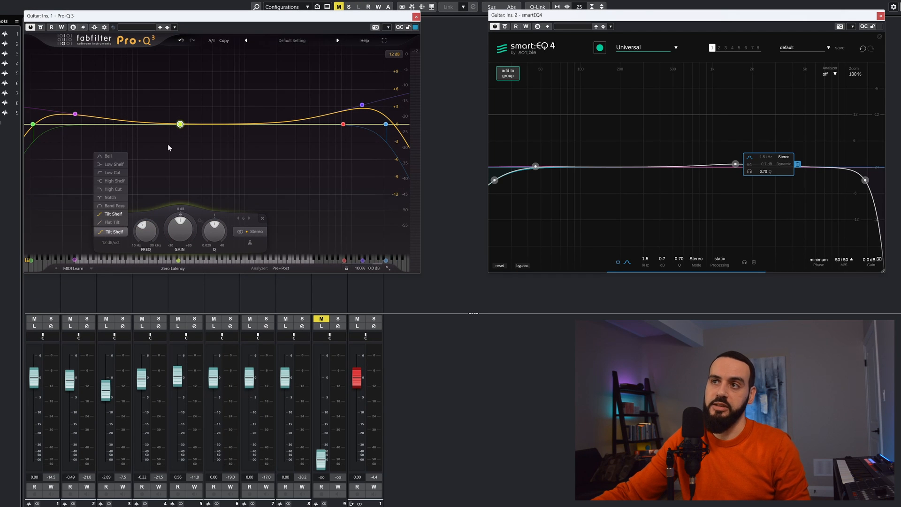
left_click(180, 124)
left_click_drag(181, 124, 219, 113)
left_click(749, 158)
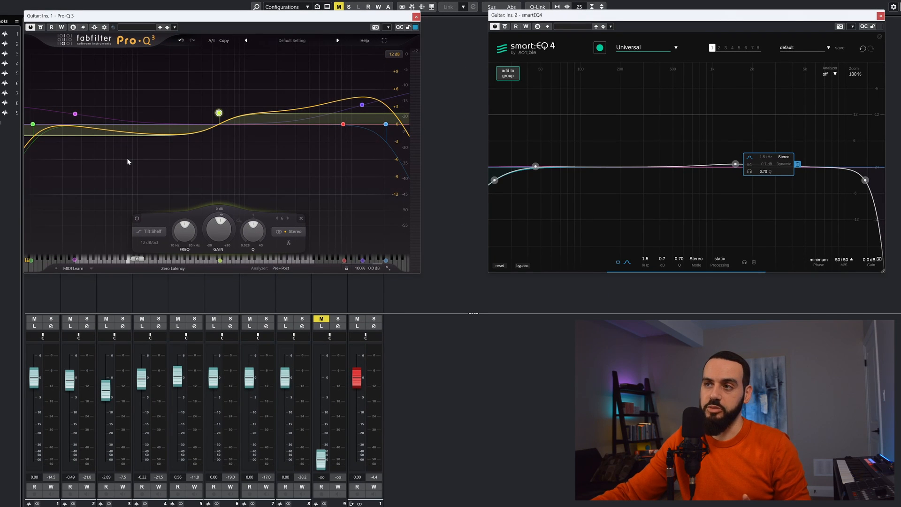
left_click(536, 166)
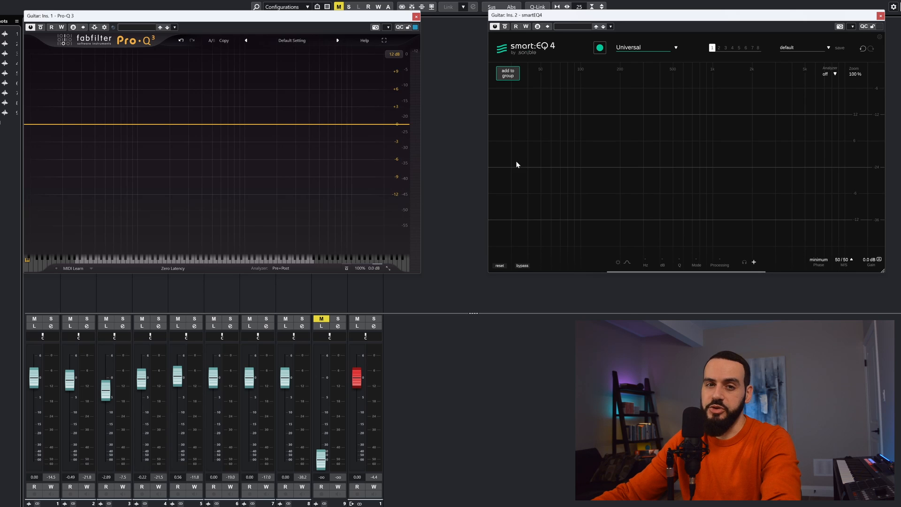
Step: Add a bell band at about 37 Hz in smart:EQ 4 and switch its processing to dynamic
double_click(523, 165)
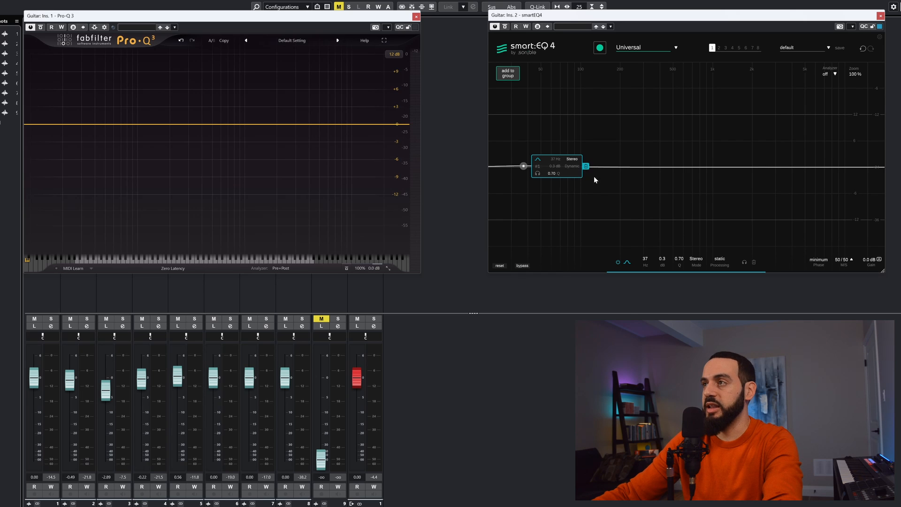
left_click(572, 166)
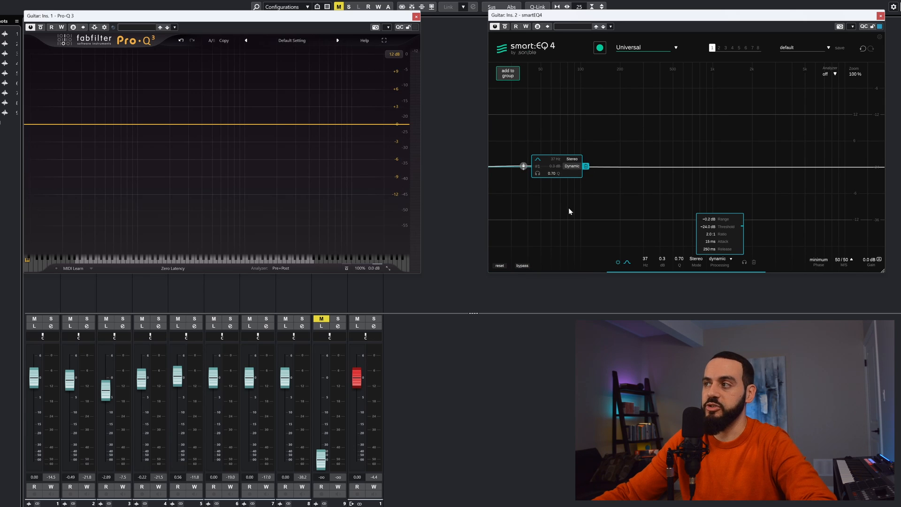
Step: Add a bell band at about 114 Hz in Pro-Q 3, make it dynamic and set a negative dynamic range
left_click(142, 125)
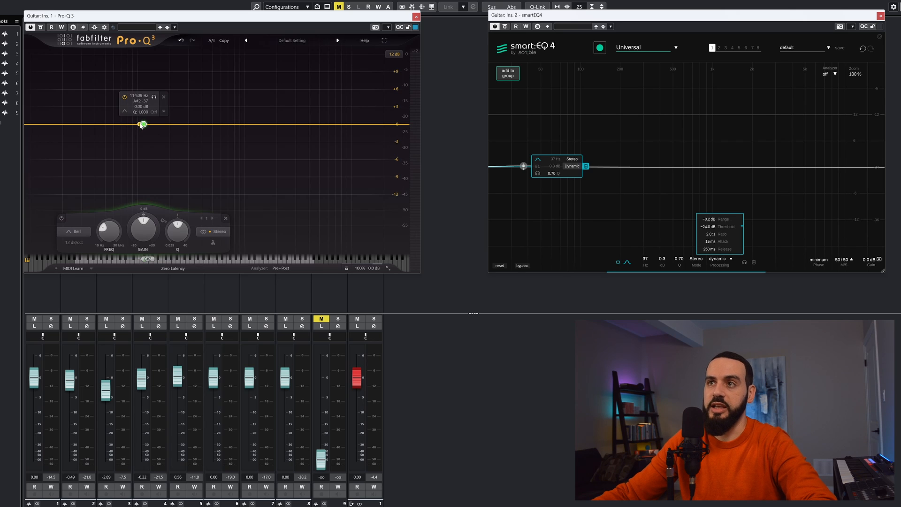
left_click(164, 112)
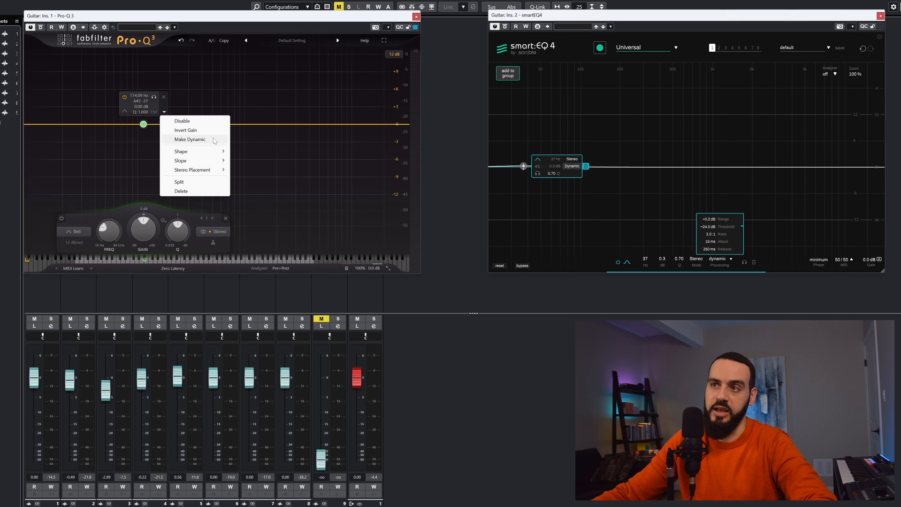
left_click(189, 140)
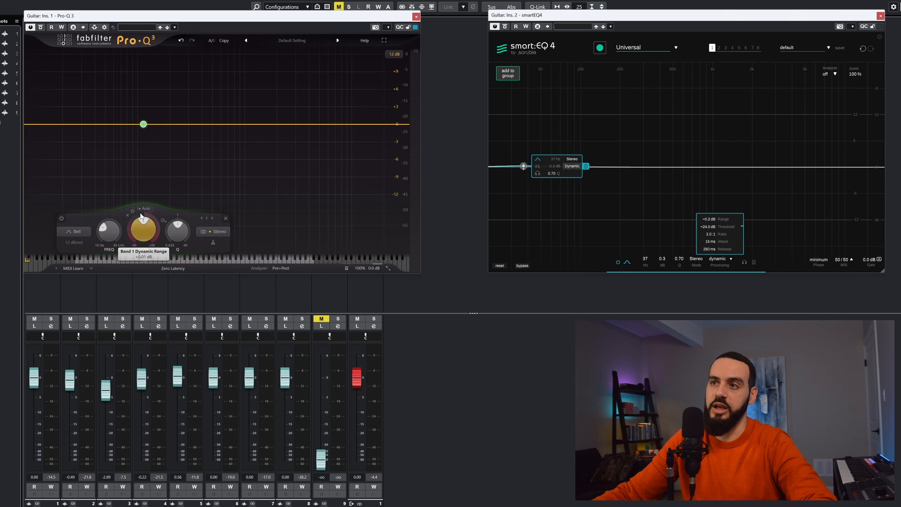
left_click_drag(137, 219, 117, 272)
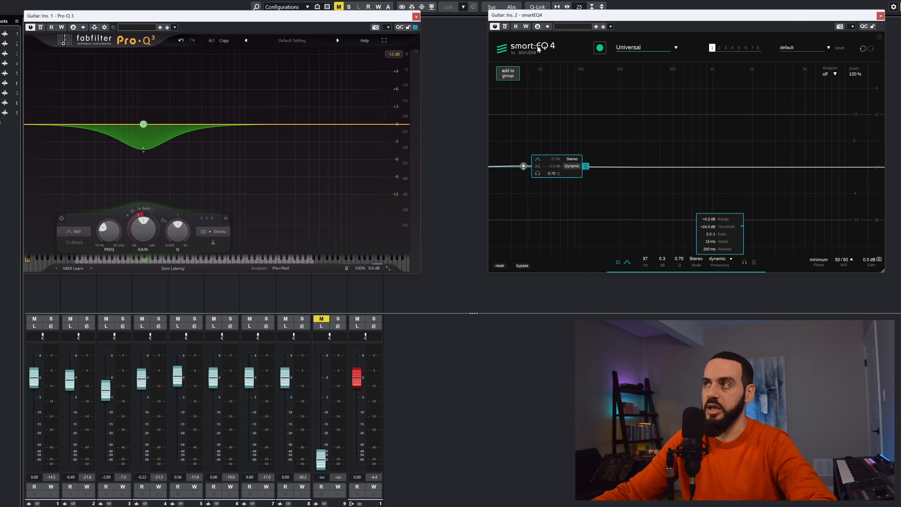
Step: Set the smart:EQ 4 band's mode to Side and show the Stereo Placement options for the Pro-Q 3 band
left_click(572, 160)
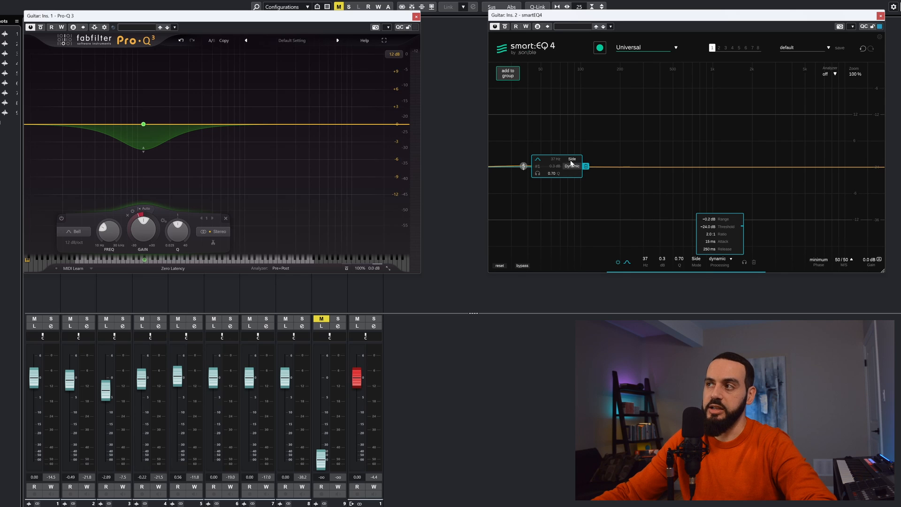
mouse_move(144, 125)
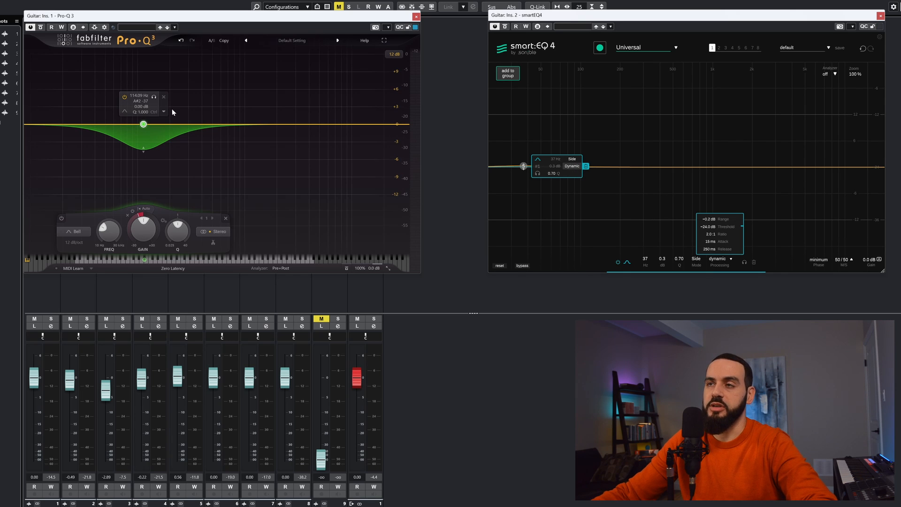
left_click(164, 113)
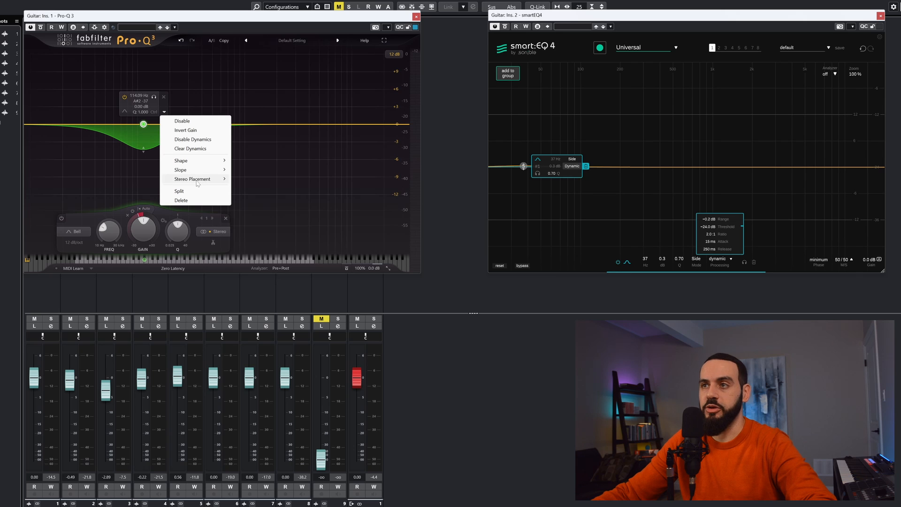
mouse_move(199, 182)
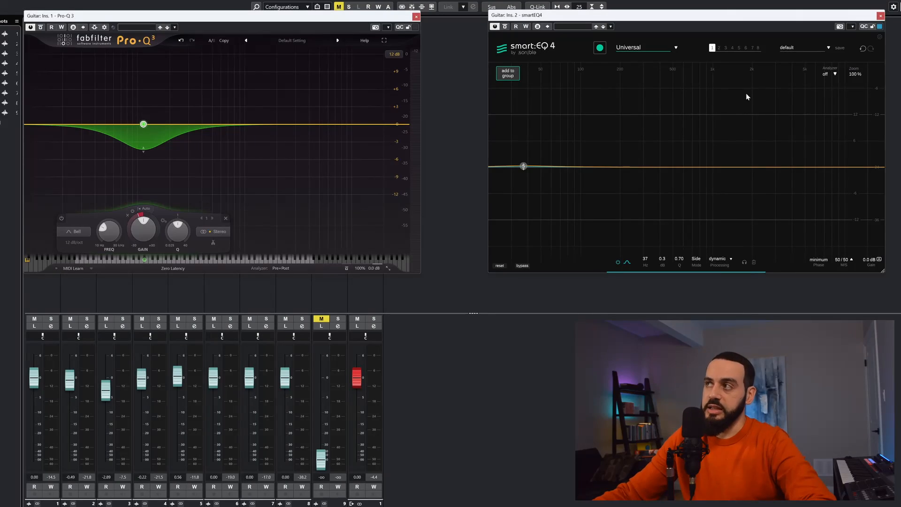
Step: Switch between the first three state slots in smart:EQ 4 and return to state 1
left_click(725, 48)
left_click(712, 48)
left_click(719, 48)
left_click(713, 48)
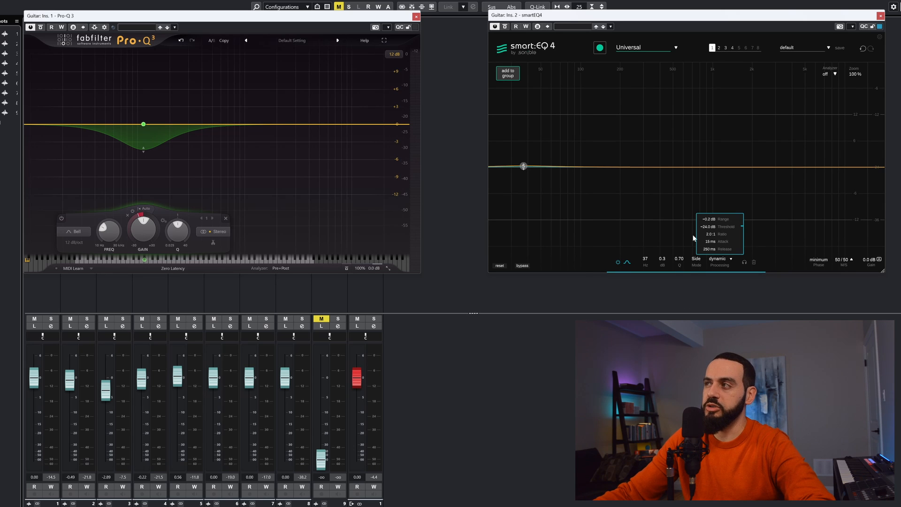
Step: Add three bell bands in smart:EQ 4: about 3.3 dB at 220 Hz, -4.9 dB at 1.8 kHz and 2.9 dB at 6.0 kHz
left_click_drag(619, 167, 627, 153)
left_click_drag(745, 167, 748, 188)
left_click_drag(817, 168, 815, 154)
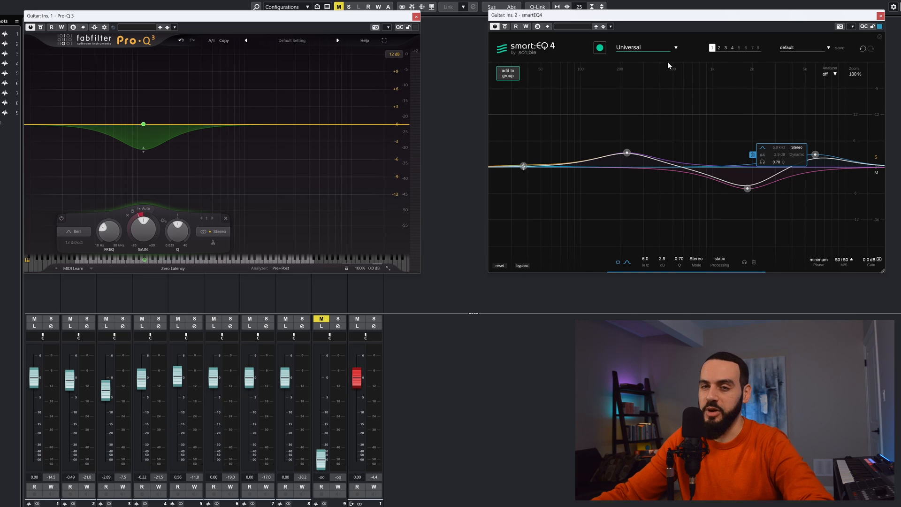
Step: In state 2, boost the outer bells to about 10.6 dB at 220 Hz and 13.9 dB at 5.4 kHz, deepen the middle cut, and return to state 1
left_click(720, 48)
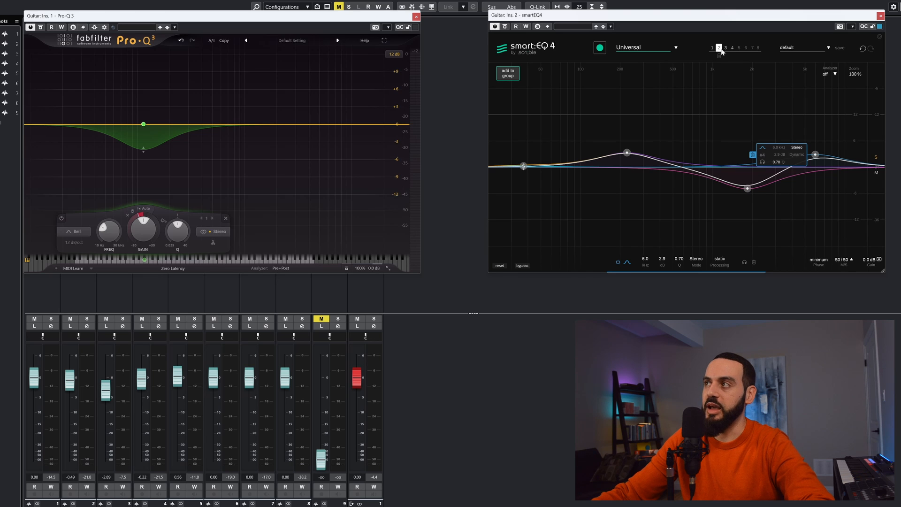
left_click_drag(819, 172, 782, 226)
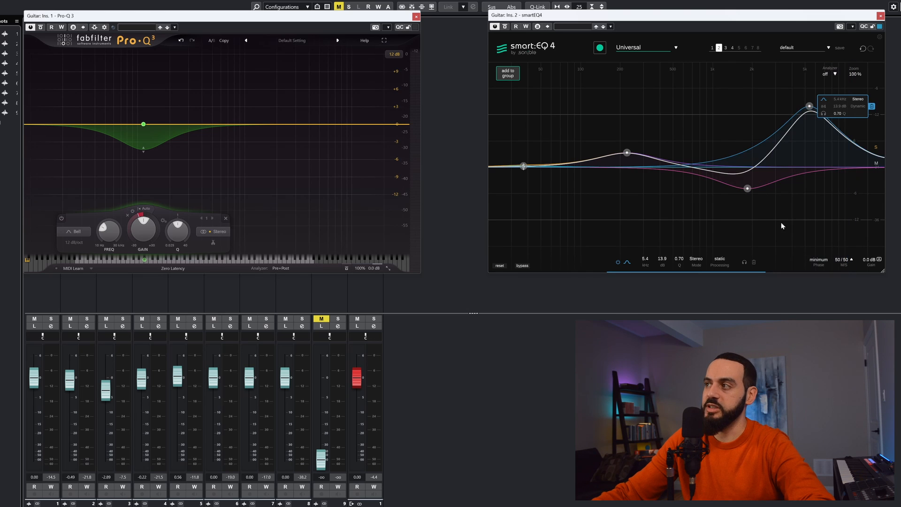
left_click_drag(751, 191, 735, 226)
left_click_drag(627, 153, 626, 121)
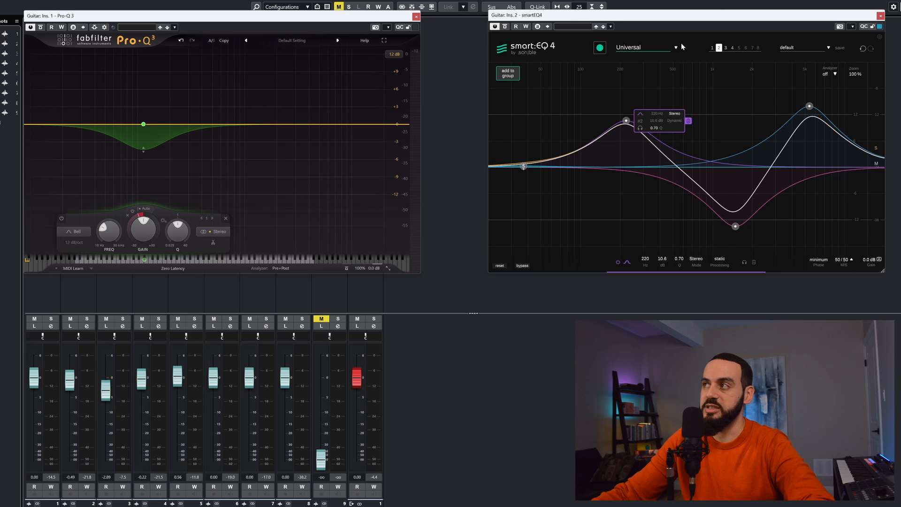
left_click(713, 48)
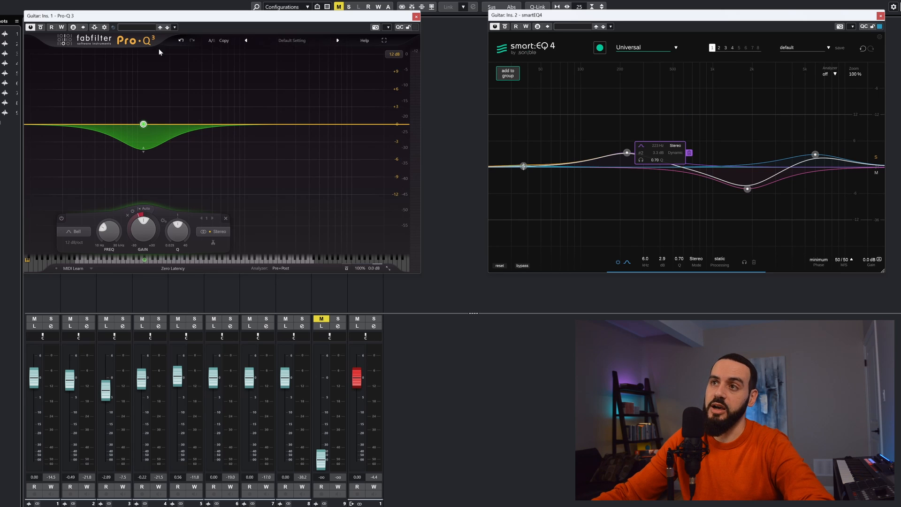
Step: Copy the Pro-Q 3 settings between the A/B states, switch to state B, and add a strong boost bell and a higher-frequency cut bell
left_click(211, 40)
left_click(211, 41)
left_click(229, 41)
left_click(212, 40)
double_click(252, 68)
left_click_drag(303, 112, 307, 187)
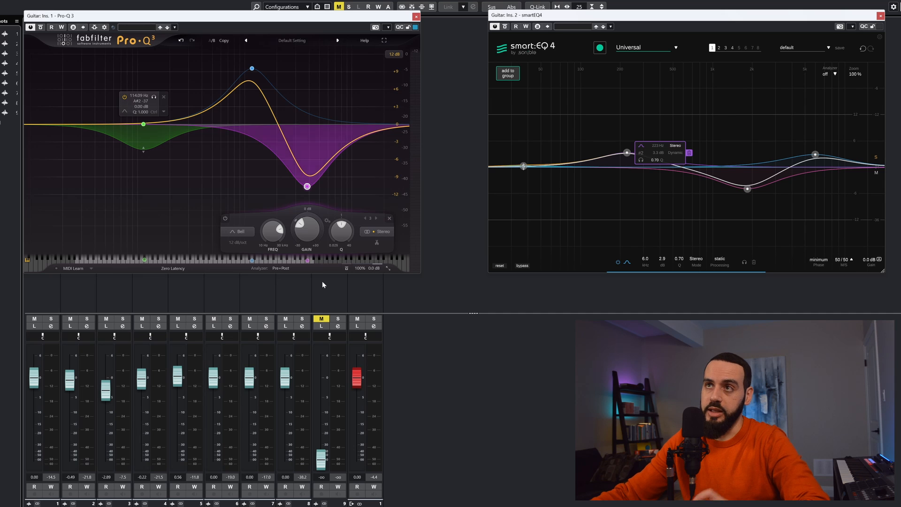
Step: Play the mix to check the Pro-Q 3 dynamic band, then activate the side-chain input and view its routing
key("space")
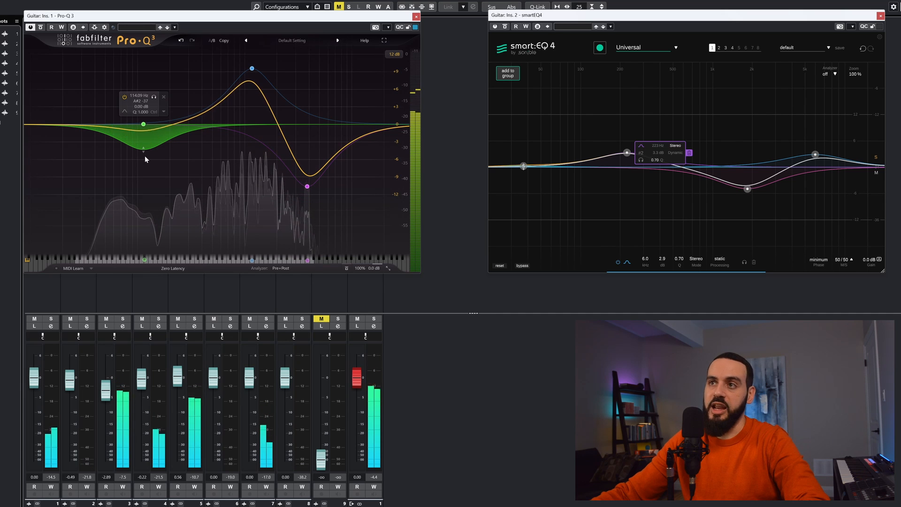
key("space")
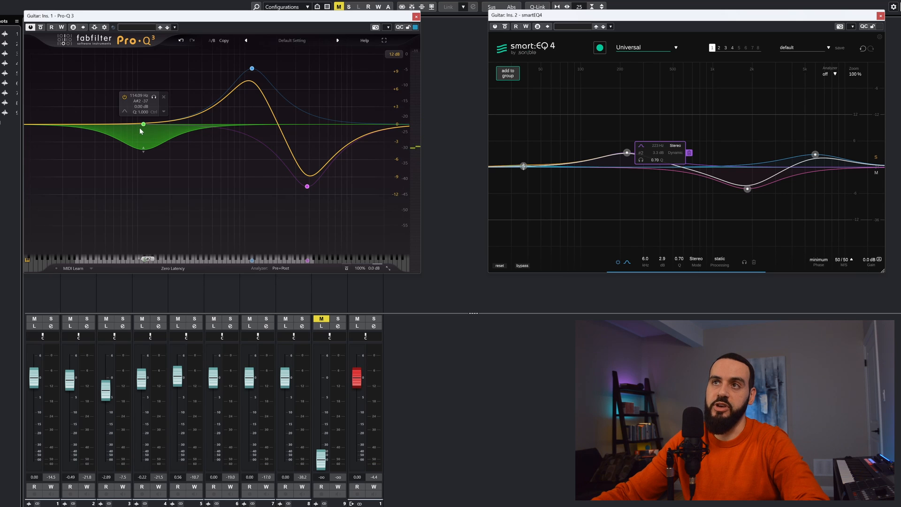
left_click(95, 27)
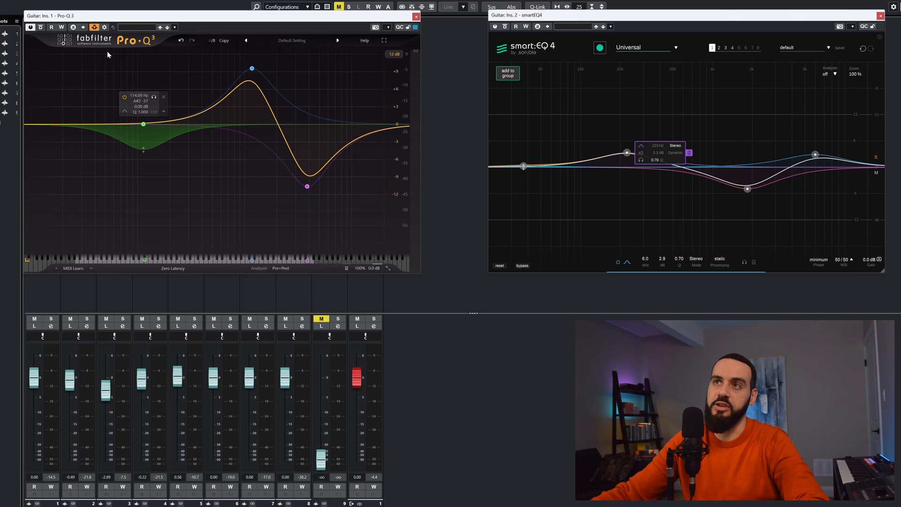
left_click(104, 28)
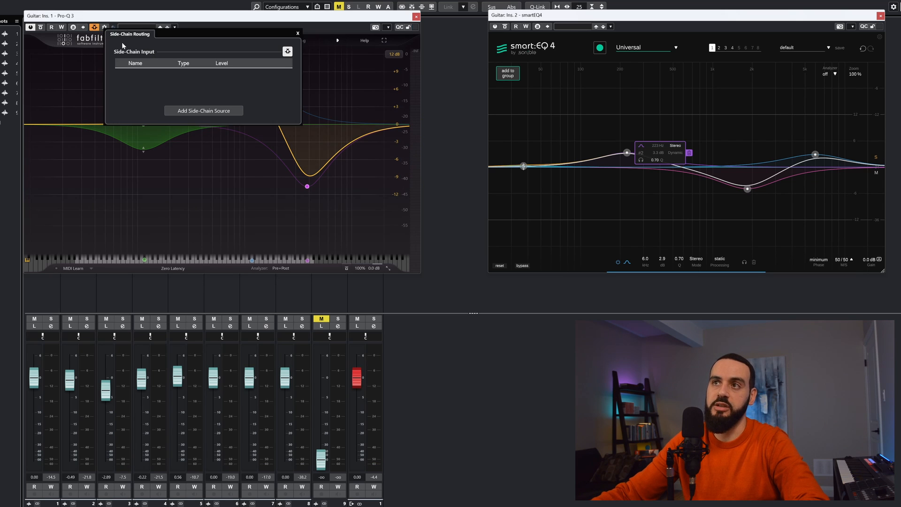
left_click(297, 34)
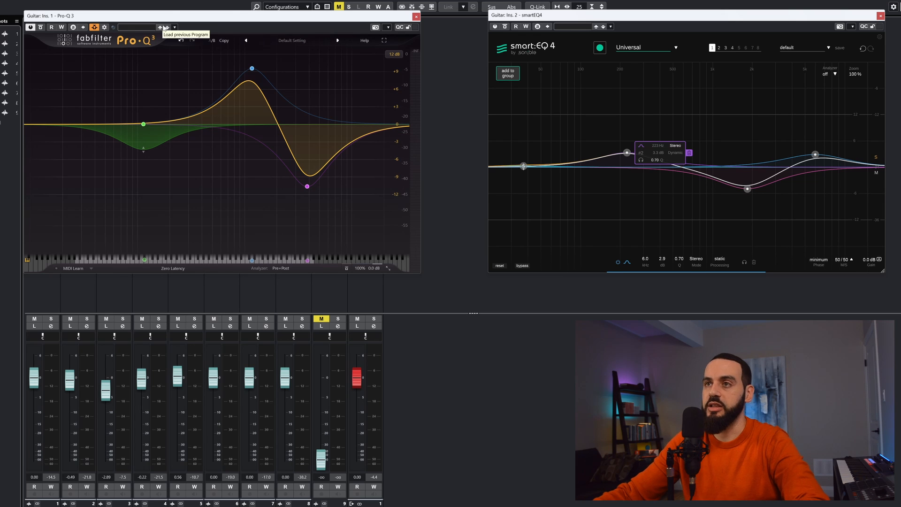
Step: Turn off the Auto threshold of the 114 Hz dynamic band in Pro-Q 3 and play the mix to check its response
left_click(266, 268)
left_click(144, 125)
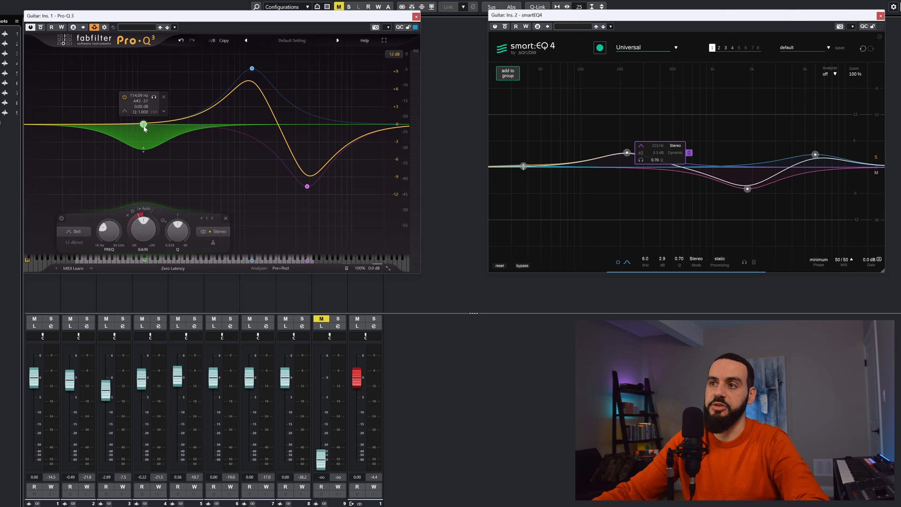
left_click(147, 211)
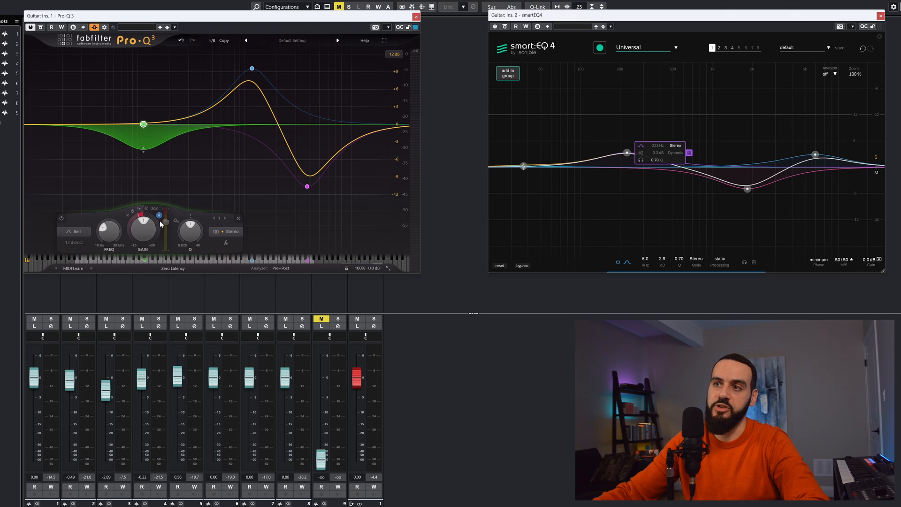
key("space")
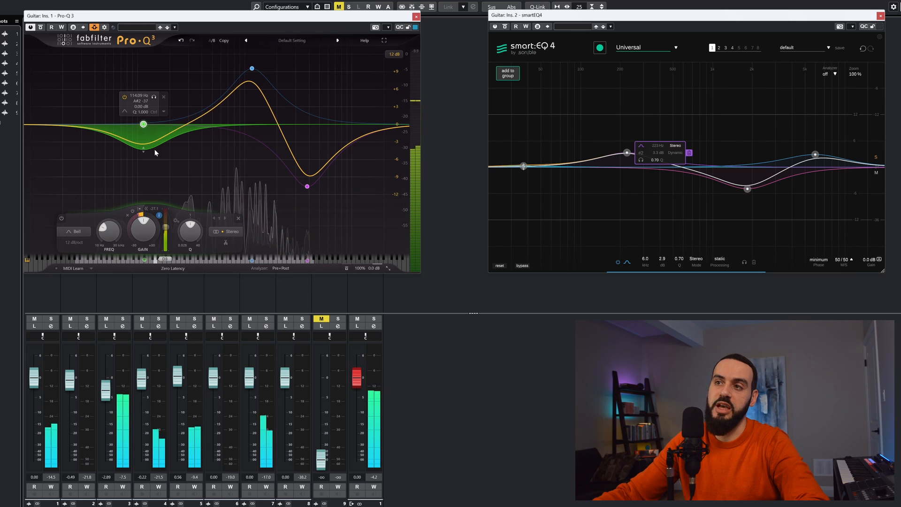
key("space")
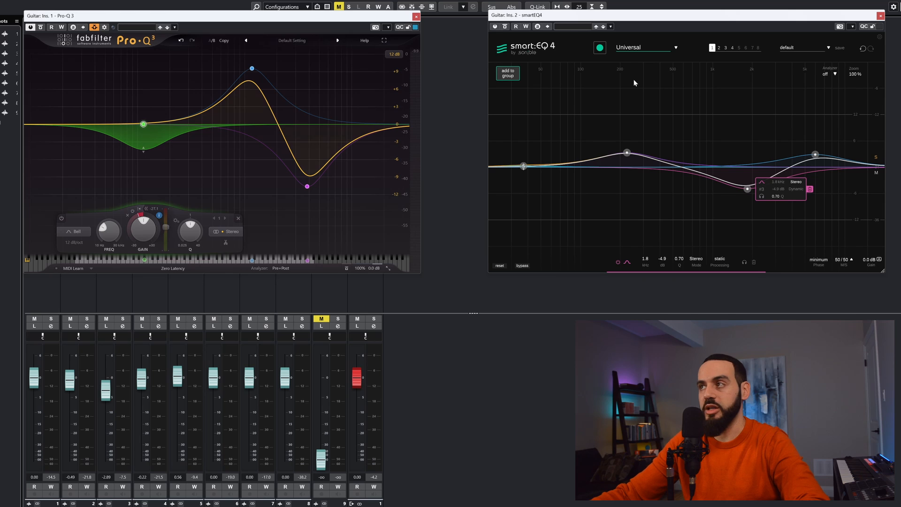
Step: Overlay the Blues Samples spectrum in the Pro-Q 3 analyzer and play the mix to compare it with the Guitar
left_click(627, 153)
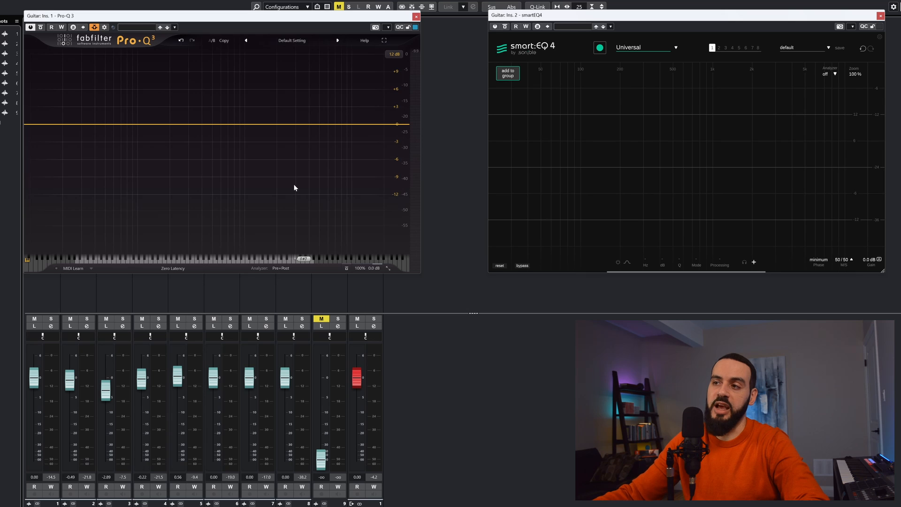
left_click(273, 269)
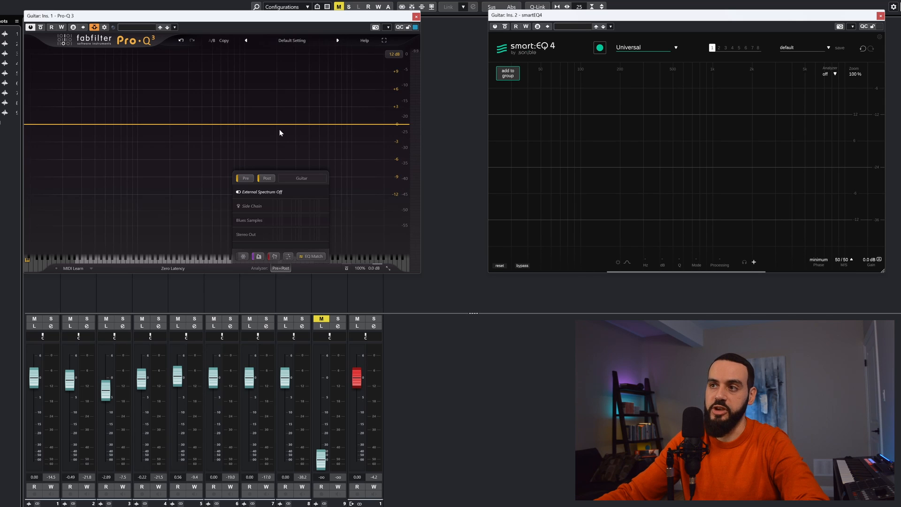
left_click(299, 220)
key("space")
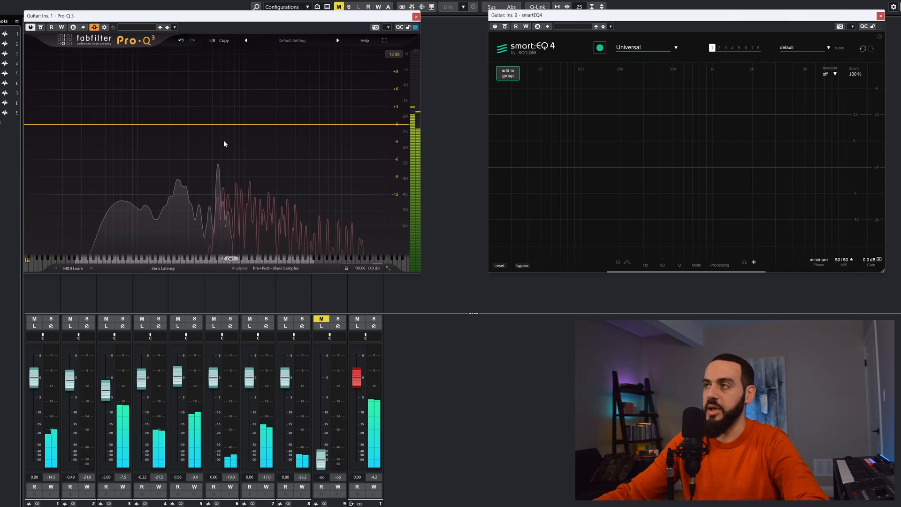
key("space")
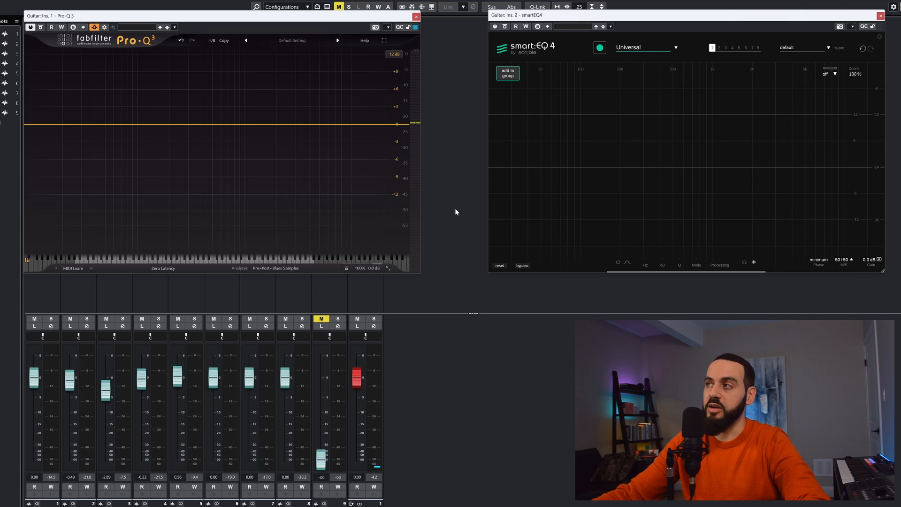
Step: Create a new group in smart:EQ 4, check for instances available to add, and close the group view
left_click(496, 153)
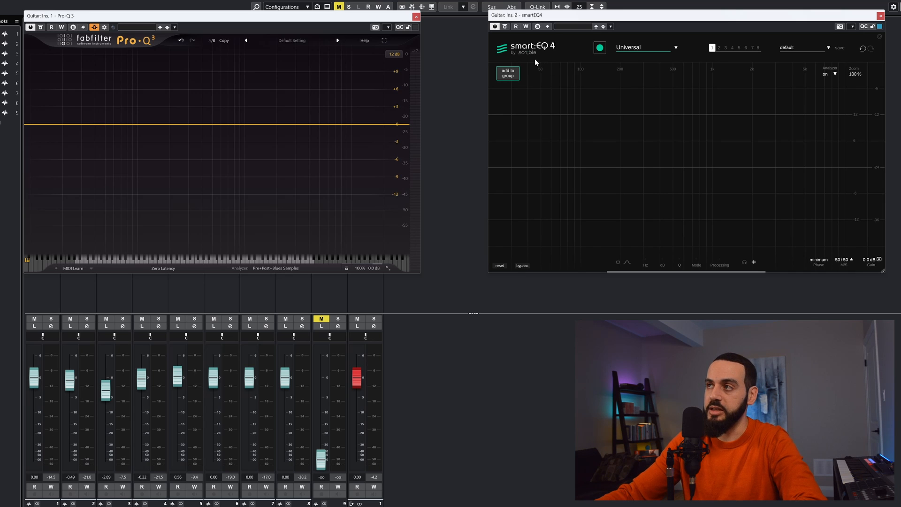
left_click(507, 74)
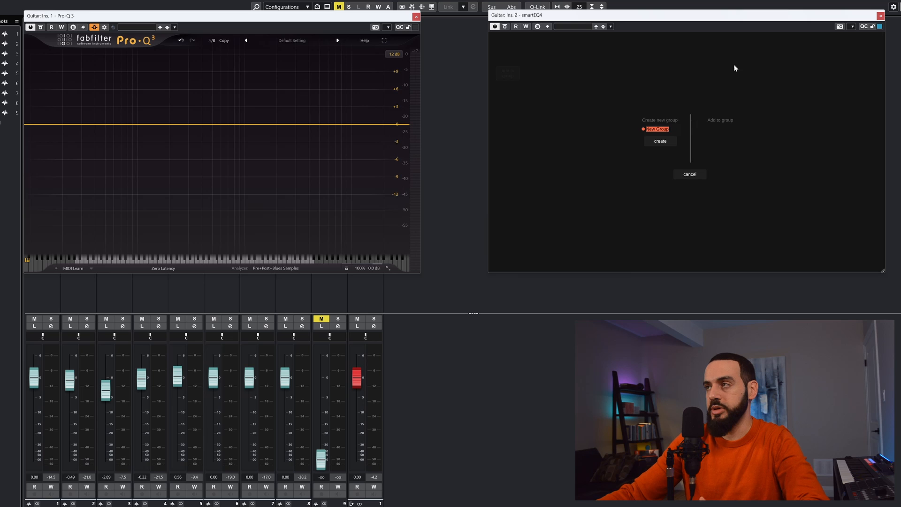
left_click(661, 142)
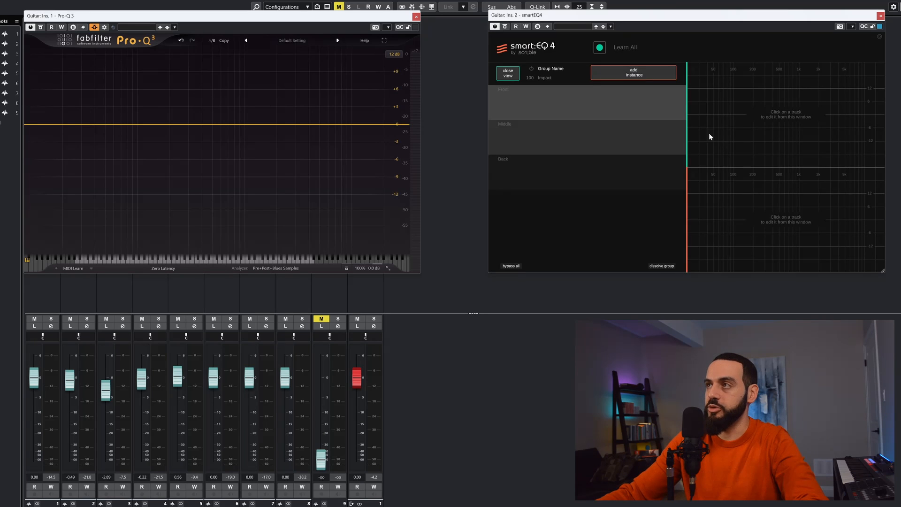
left_click(630, 73)
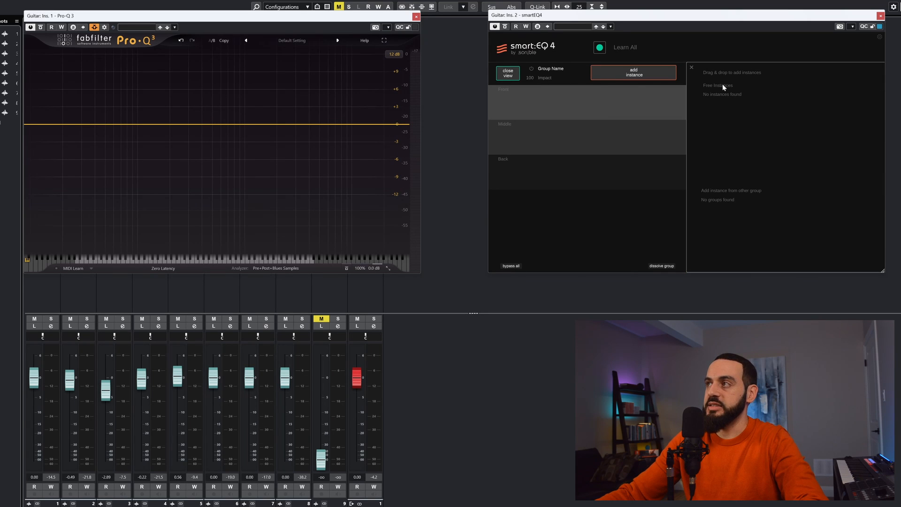
left_click(692, 67)
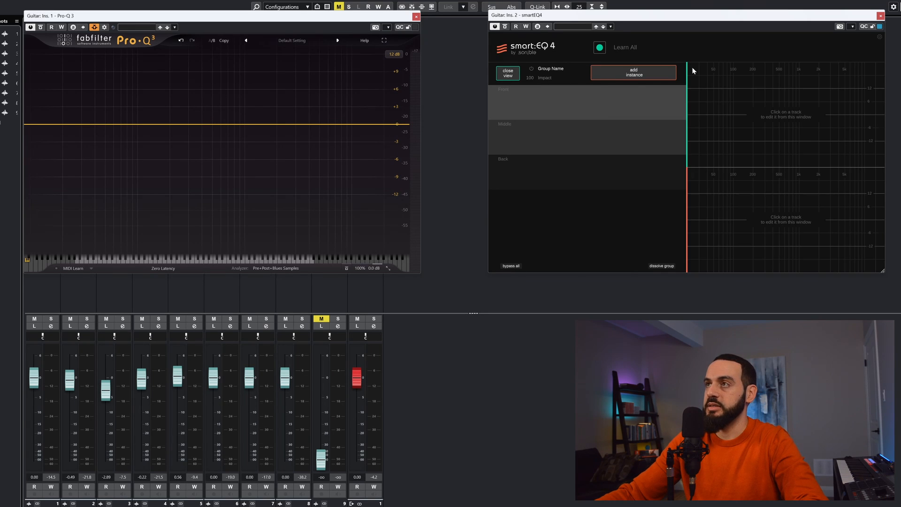
left_click(796, 118)
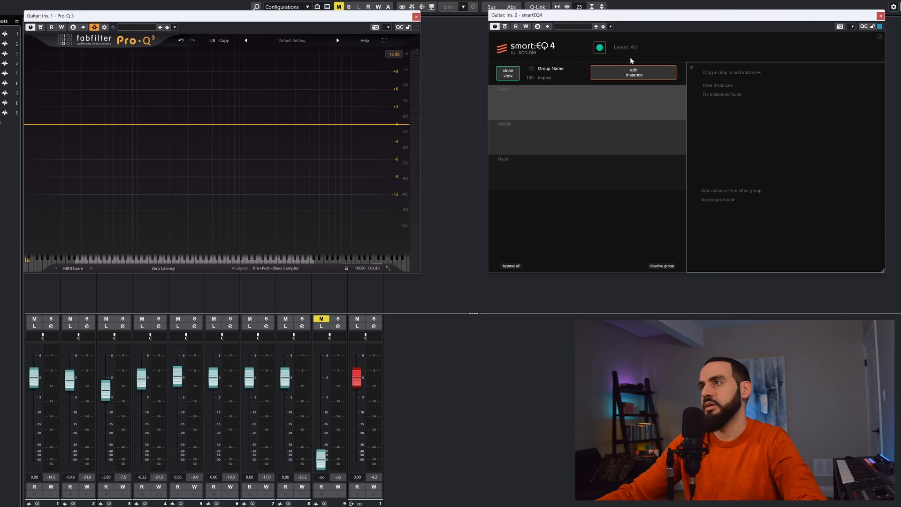
left_click(506, 74)
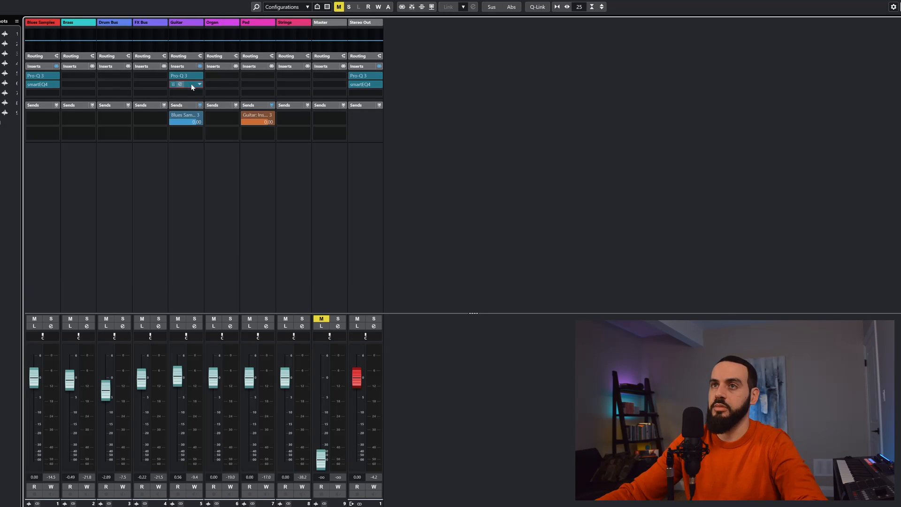
Step: Open smart:EQ 4 on the Guitar and Blues Samples channels and run Learn All for the group during playback
left_click(185, 85)
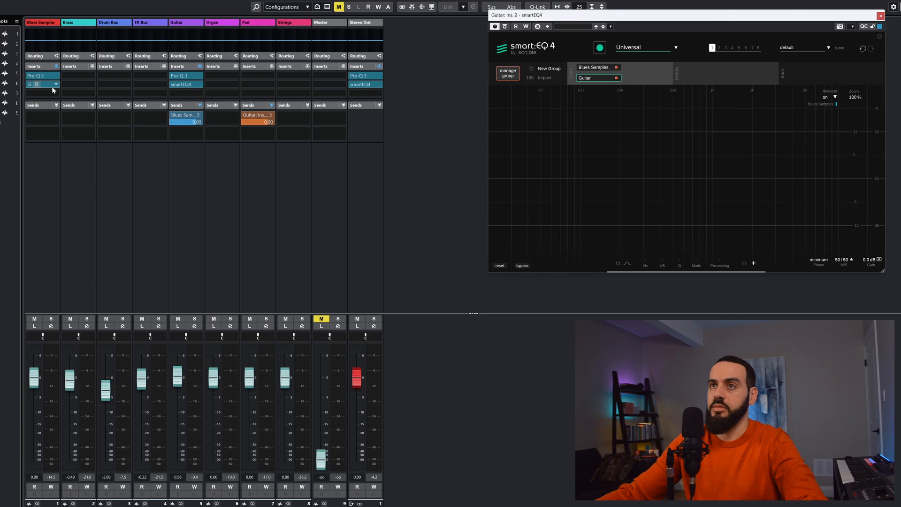
left_click(51, 84)
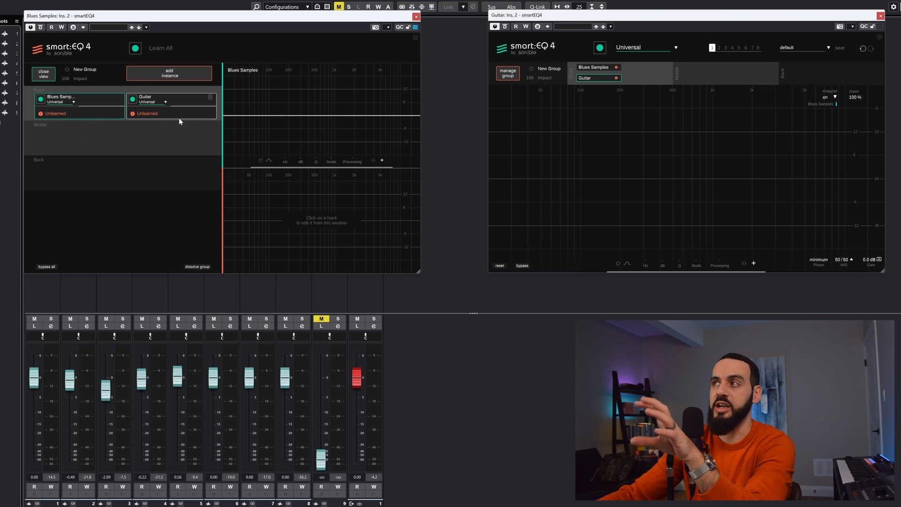
left_click(135, 48)
key("space")
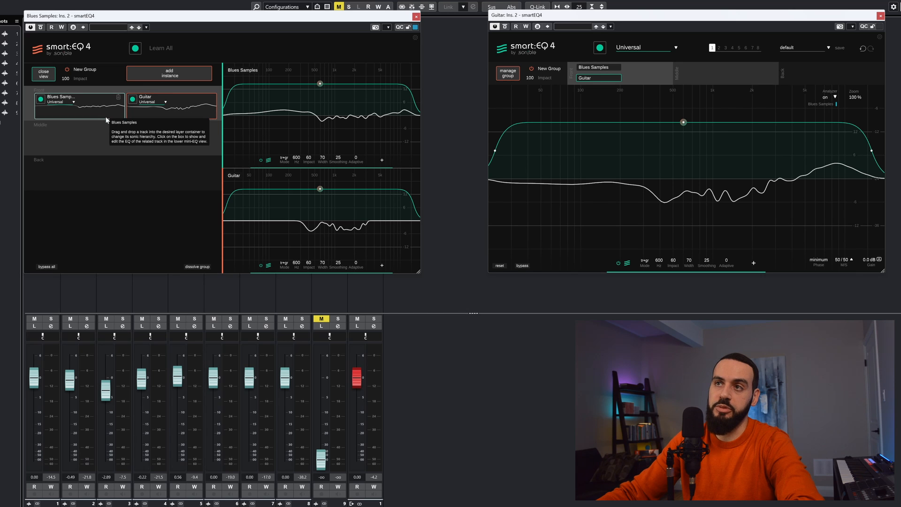
Step: Move the Guitar track to the group's Middle layer and play the mix
left_click_drag(181, 113, 111, 142)
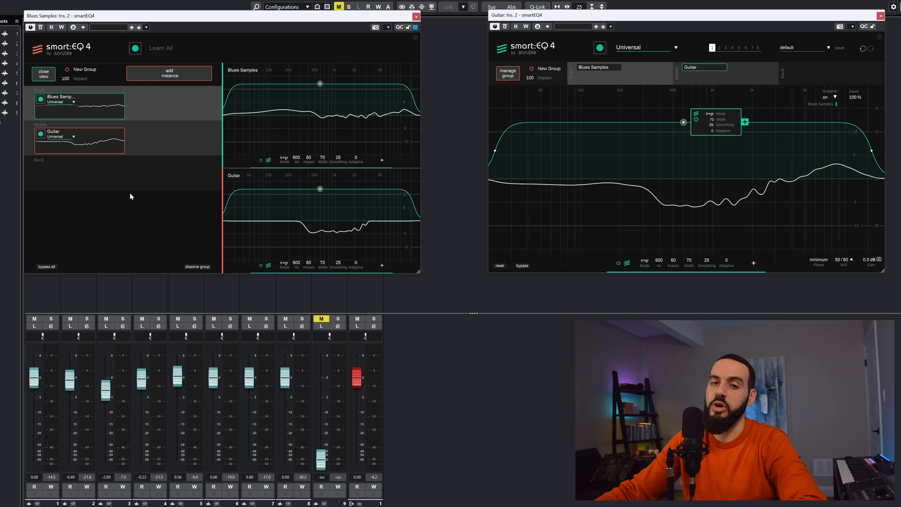
key("space")
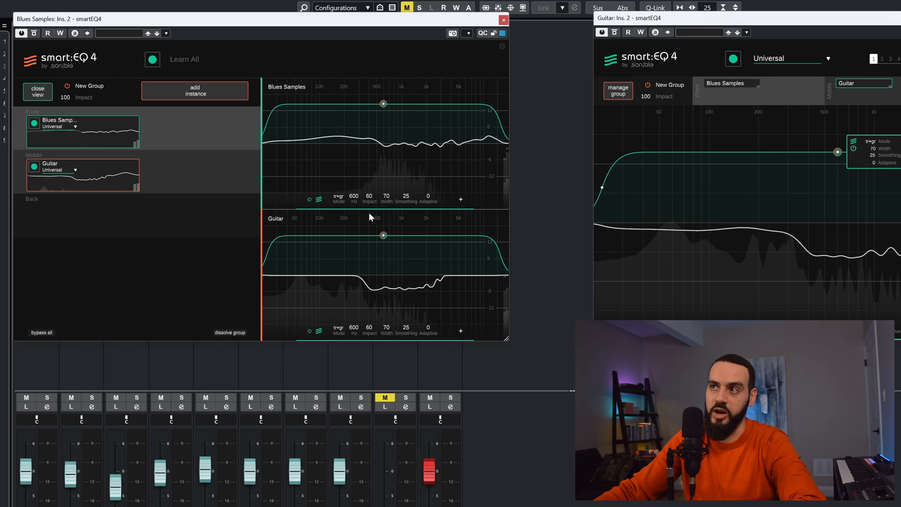
Step: Set the Guitar smart filter's impact to about 37, and the Blues Samples filter to about 834 Hz, impact 58 and width 16
left_click_drag(383, 237, 384, 252)
left_click_drag(384, 105, 384, 97)
scroll(384, 97, "up", 4)
scroll(384, 96, "down", 10)
scroll(385, 95, "down", 6)
left_click_drag(385, 96, 396, 103)
scroll(396, 104, "up", 2)
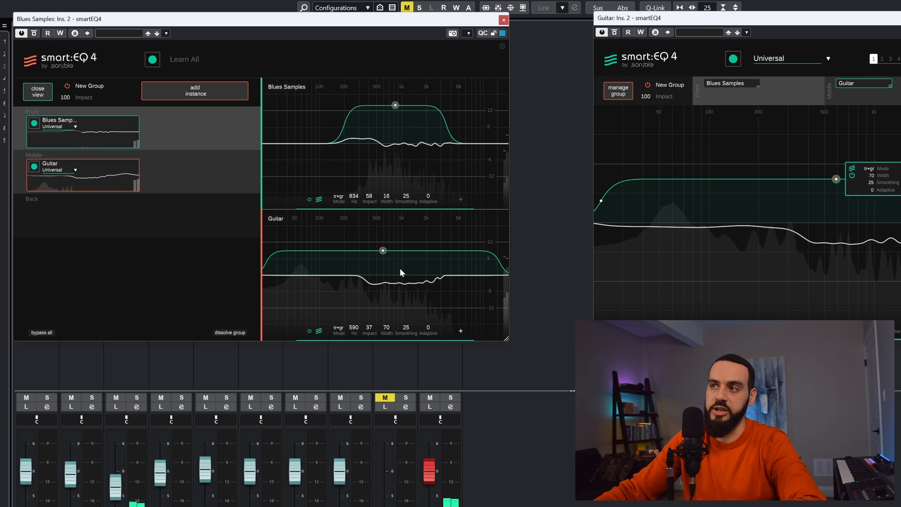
Step: Set the Guitar smart filter to about 574 Hz, impact 52 and width 37, and switch its mode to group
scroll(384, 252, "down", 6)
left_click_drag(385, 250, 385, 244)
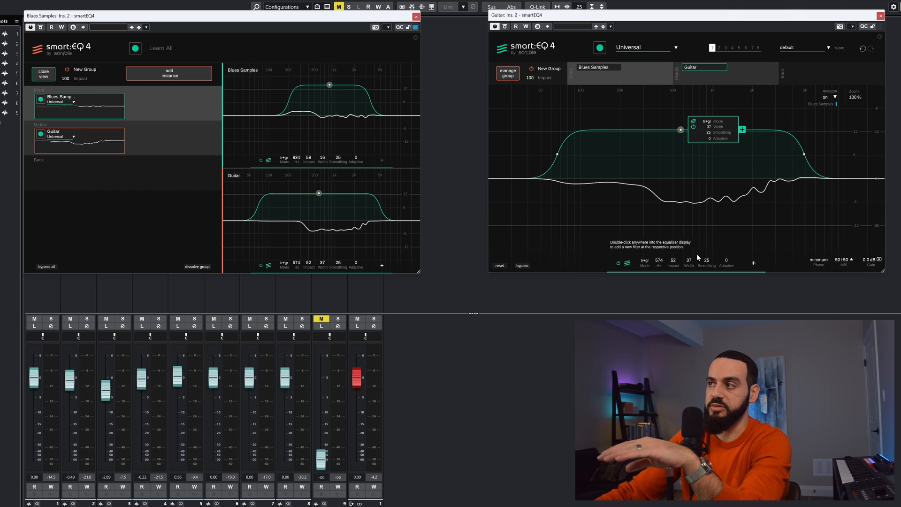
left_click(645, 261)
left_click(645, 261)
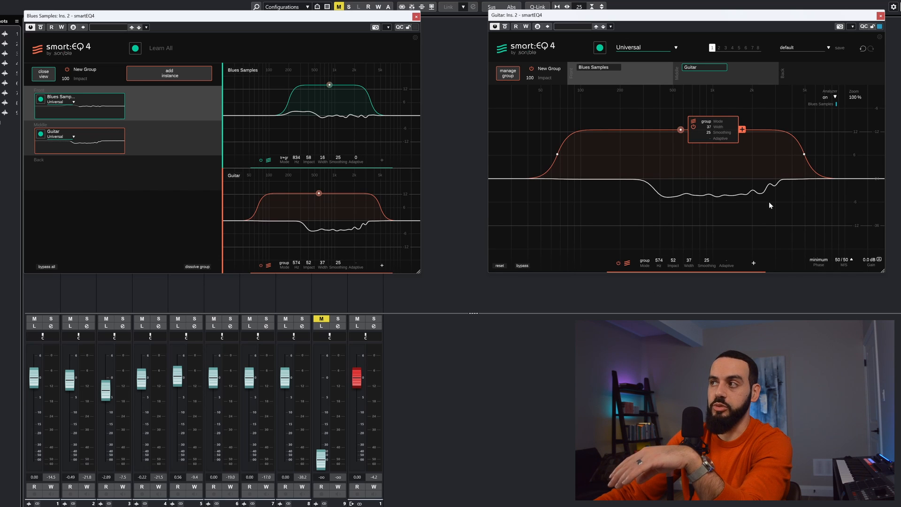
Step: Switch the Blues Samples smart filter to group mode, and swap the group layers so Guitar is in front and Blues Samples in the middle
left_click(283, 160)
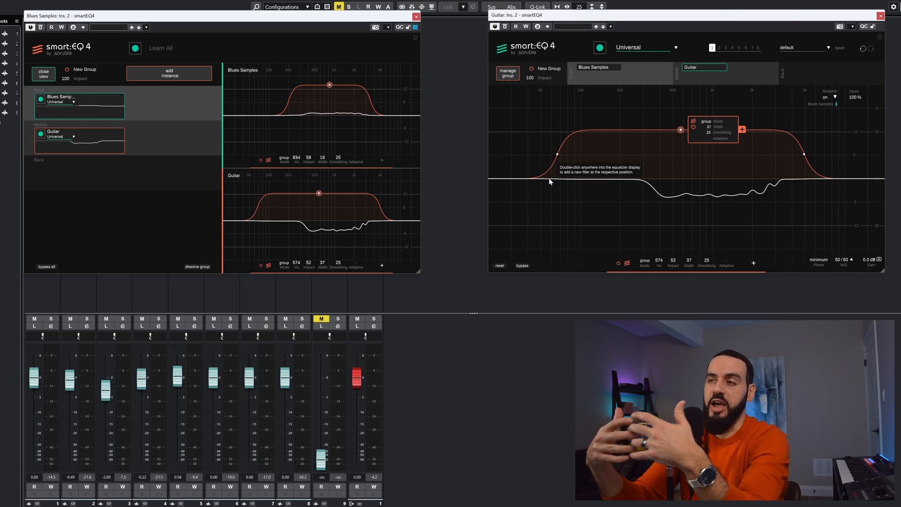
left_click_drag(124, 141, 174, 116)
left_click_drag(106, 109, 102, 139)
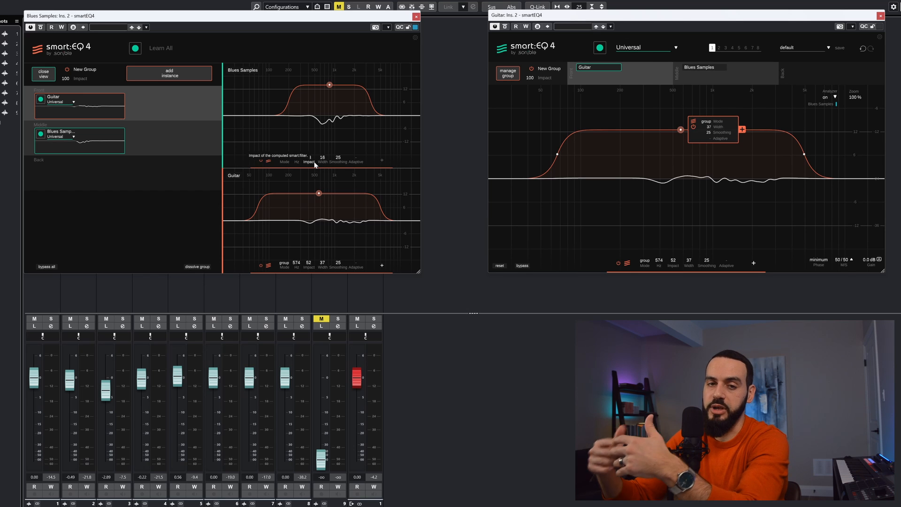
Step: Set the Guitar smart filter to the combined track and group mode, and choose the Electric guitar profile for it
left_click(645, 261)
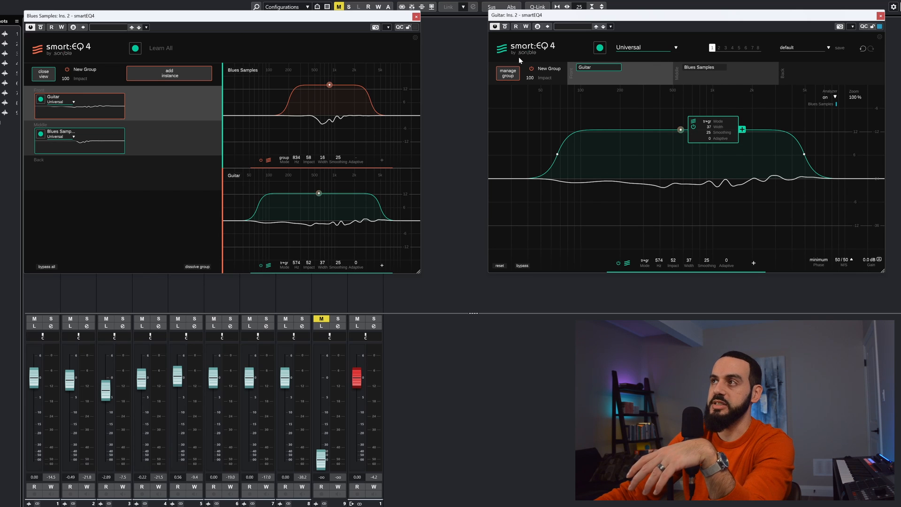
left_click(649, 47)
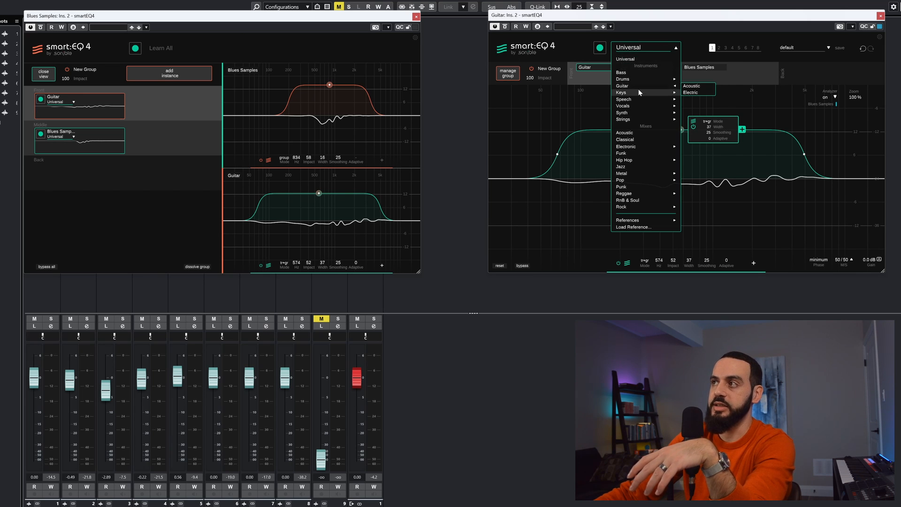
left_click(696, 93)
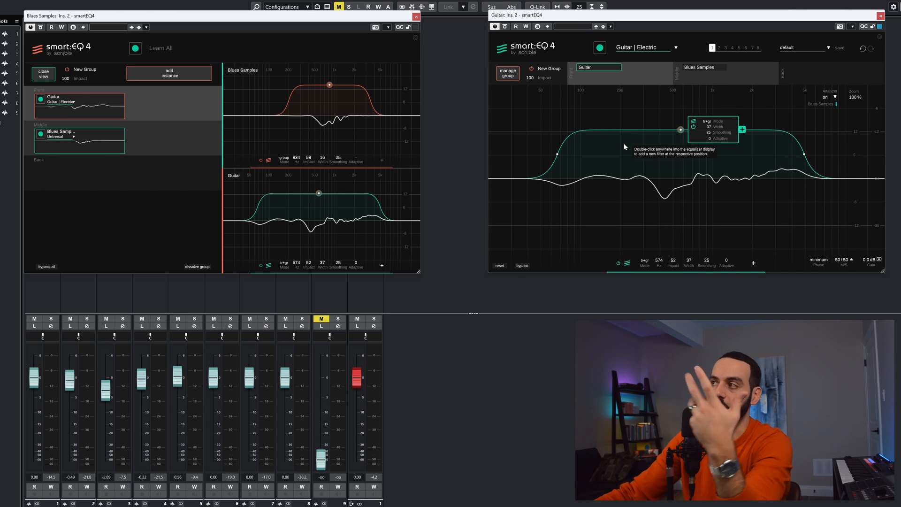
Step: Cycle the Guitar smart filter's mode back to track and group, and play the mix with its Adaptive amount at 100
left_click(645, 264)
left_click(644, 265)
left_click(644, 264)
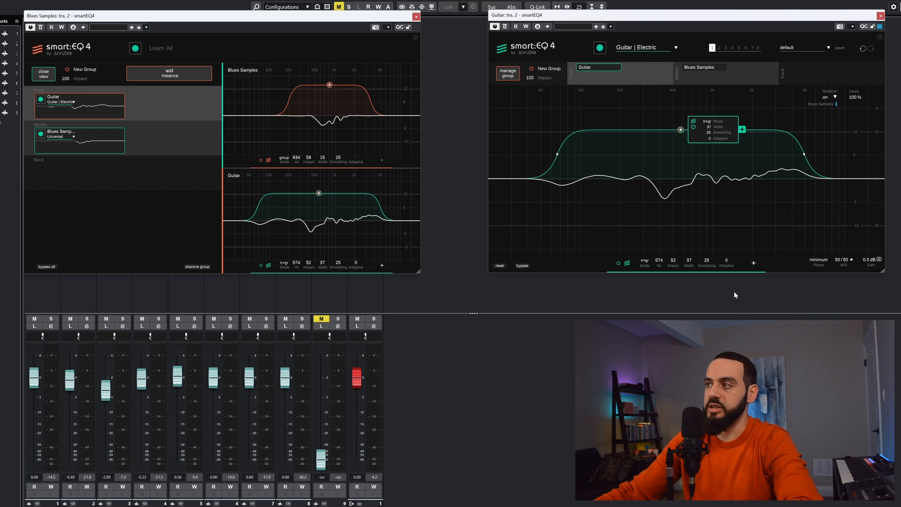
left_click_drag(730, 269, 728, 206)
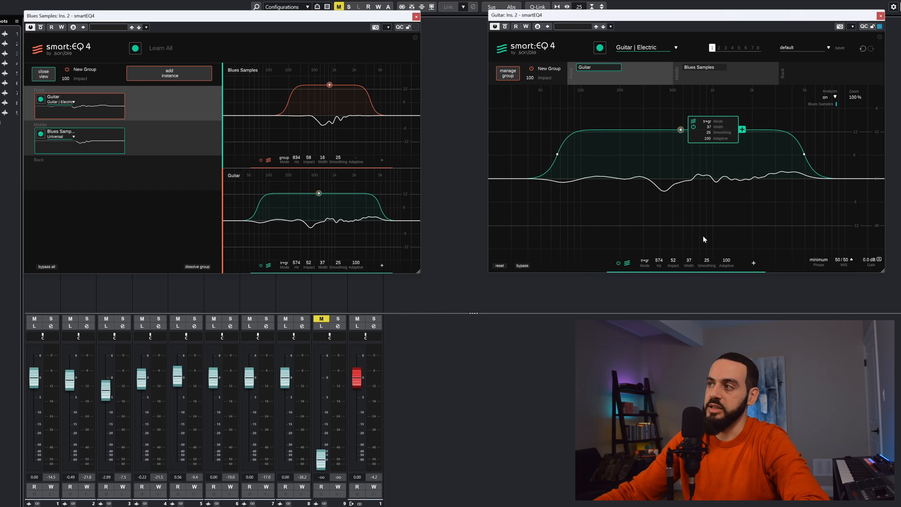
key("space")
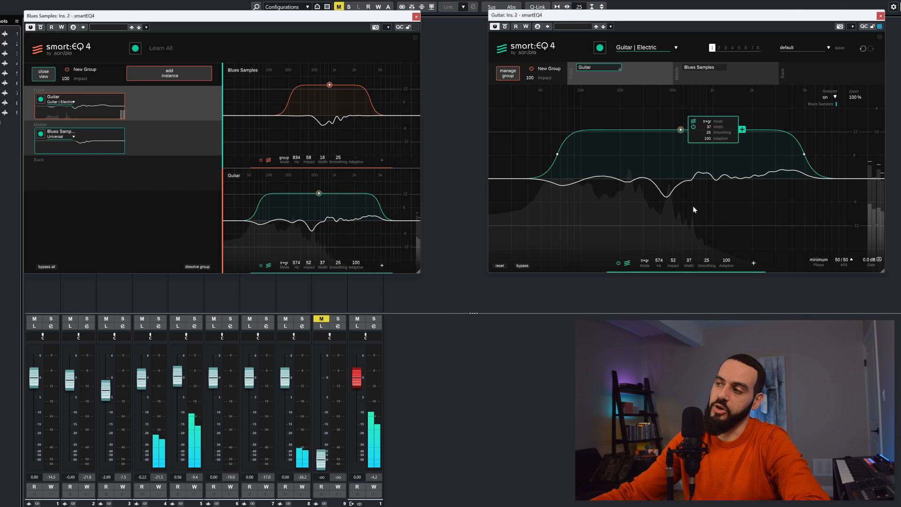
Step: Lower the Guitar smart filter's Adaptive amount to 16 during playback, and switch the filter to group mode
left_click_drag(726, 260, 733, 292)
left_click_drag(726, 260, 727, 272)
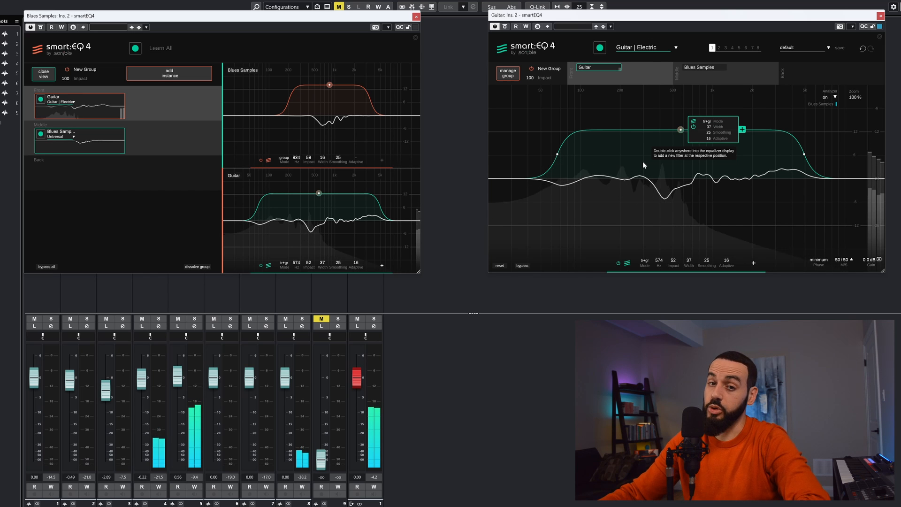
key("space")
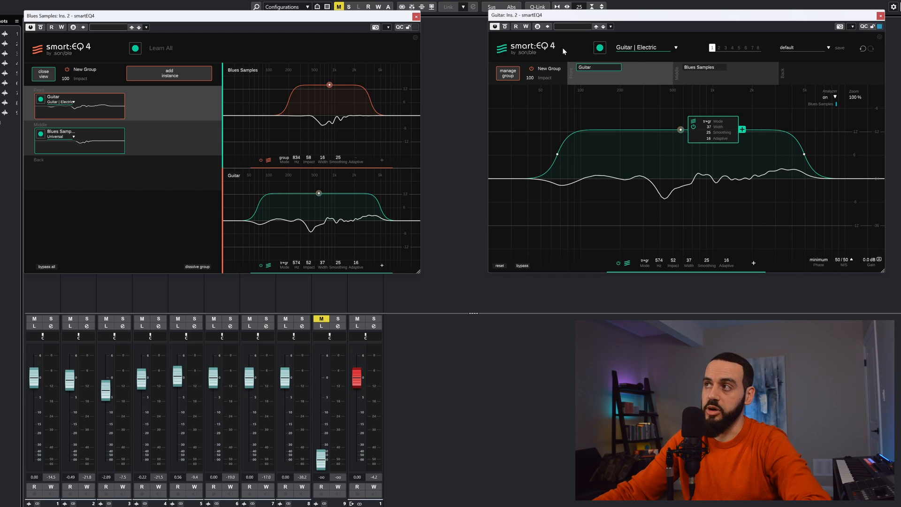
left_click(645, 264)
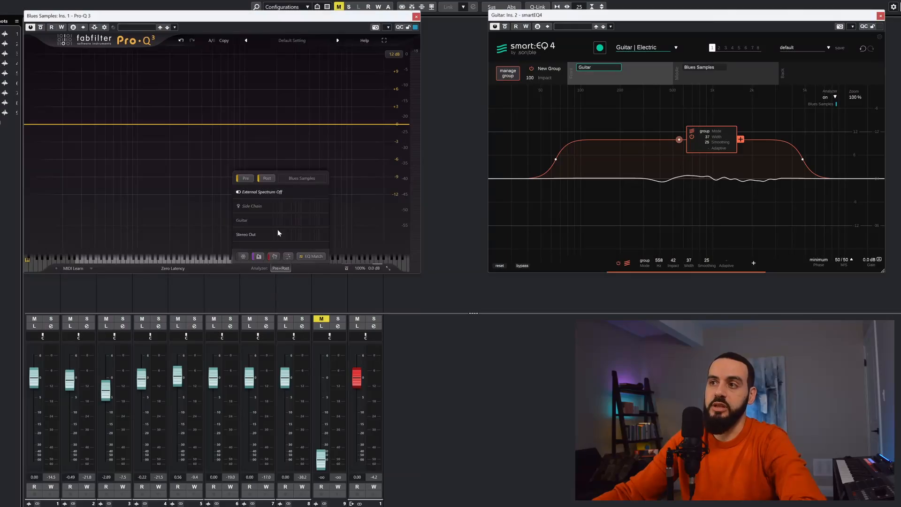
Step: Overlay the Guitar track's external spectrum in the Blues Samples Pro-Q 3 analyzer and play the mix
left_click(290, 221)
key("space")
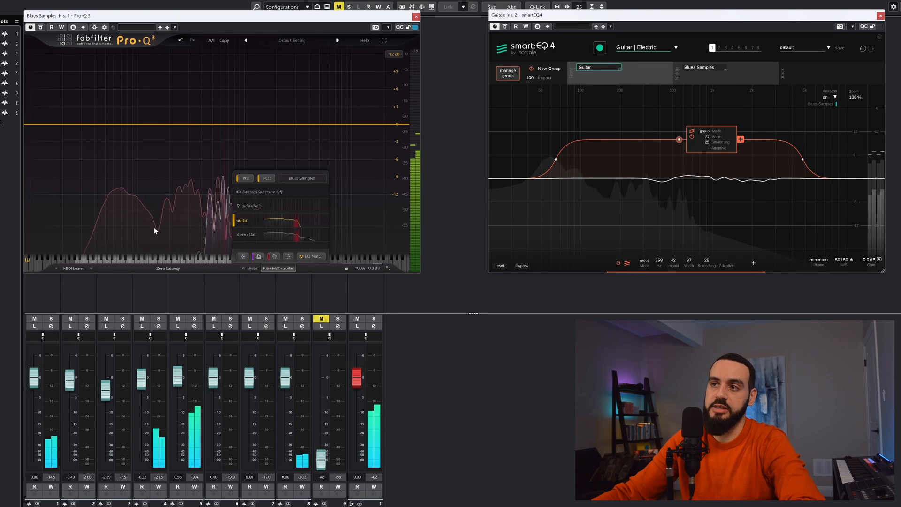
left_click(293, 268)
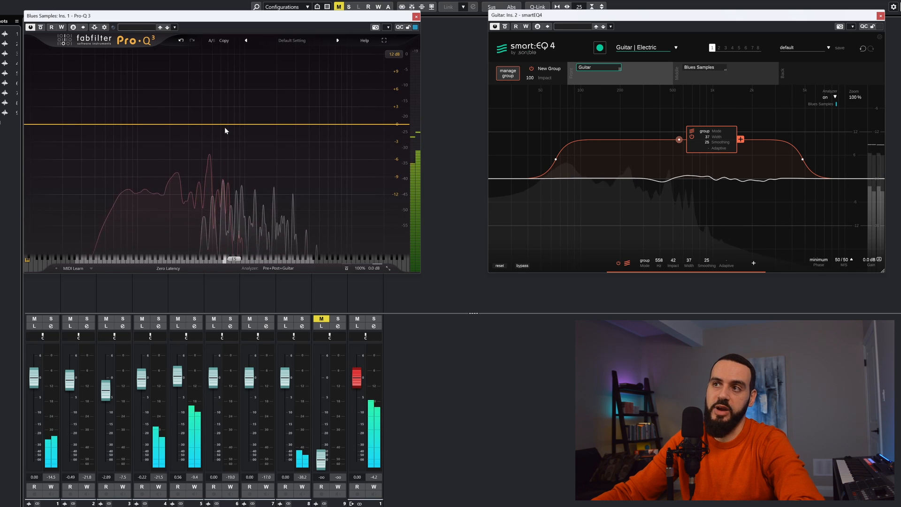
Step: Add a bell cut at about 723 Hz in Pro-Q 3 with gain about -0.72 dB, Q about 3.69 and dynamic range about -2.26 dB
left_click_drag(219, 124, 219, 130)
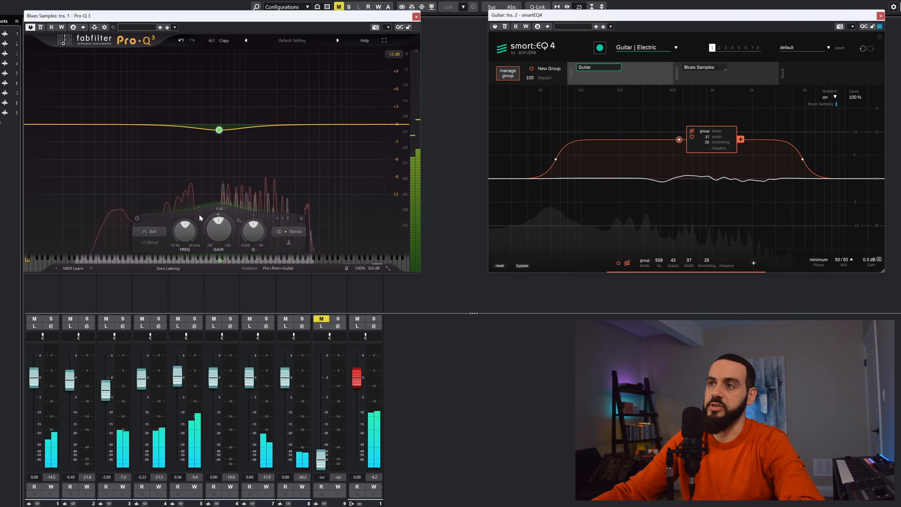
scroll(220, 131, "up", 5)
left_click_drag(220, 131, 230, 137)
left_click_drag(218, 223, 219, 231)
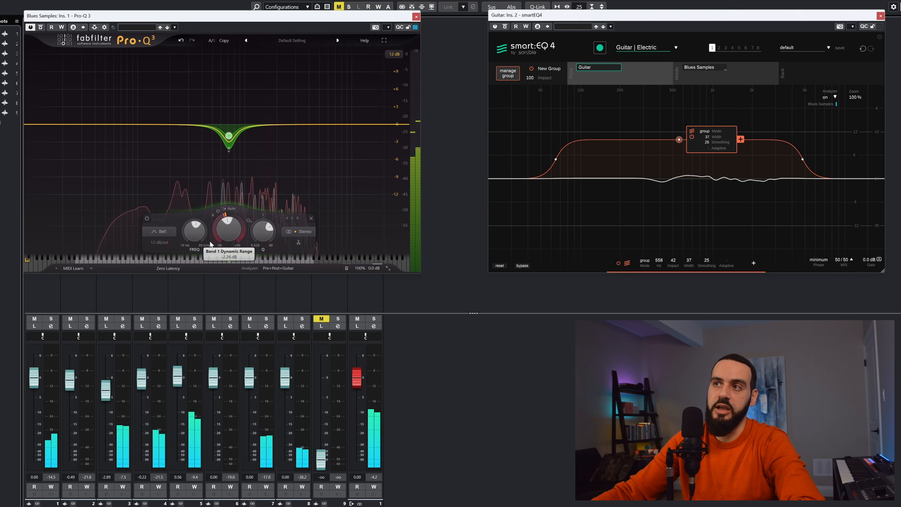
left_click_drag(229, 136, 230, 128)
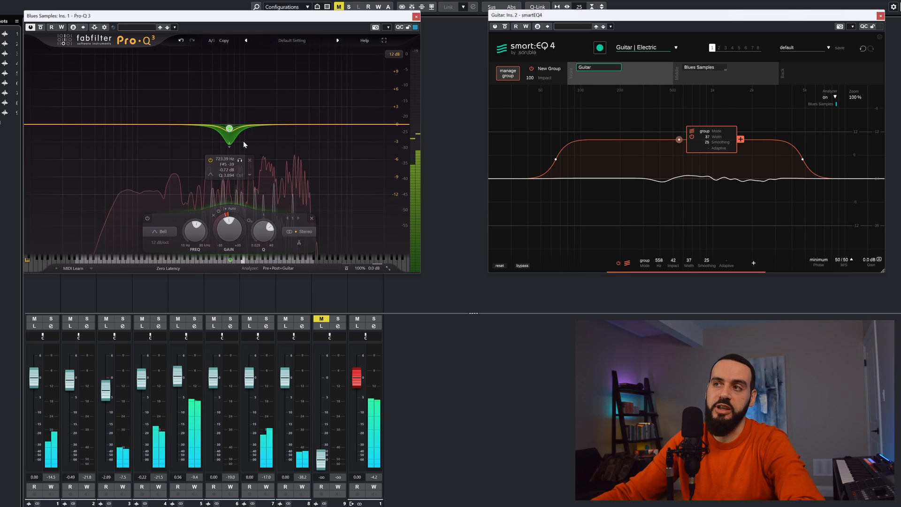